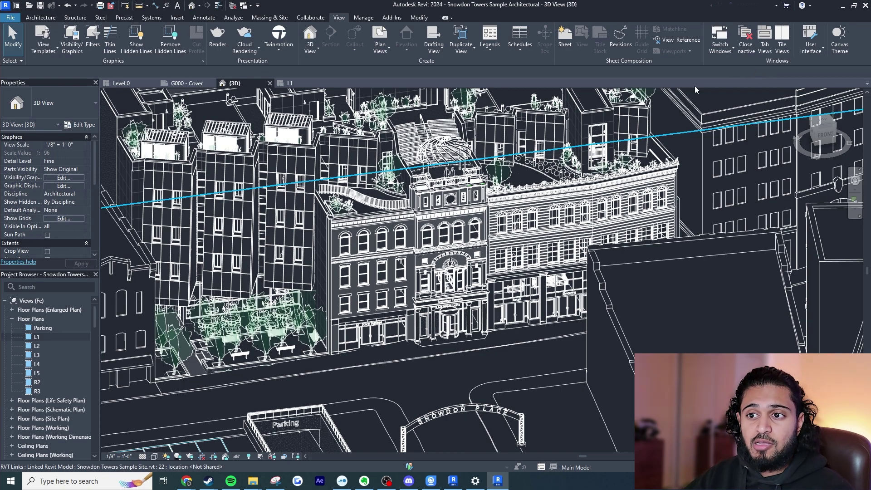
Switch to the L1 floor plan and frame the whole plan in the drawing area.
key(ctrl+Tab)
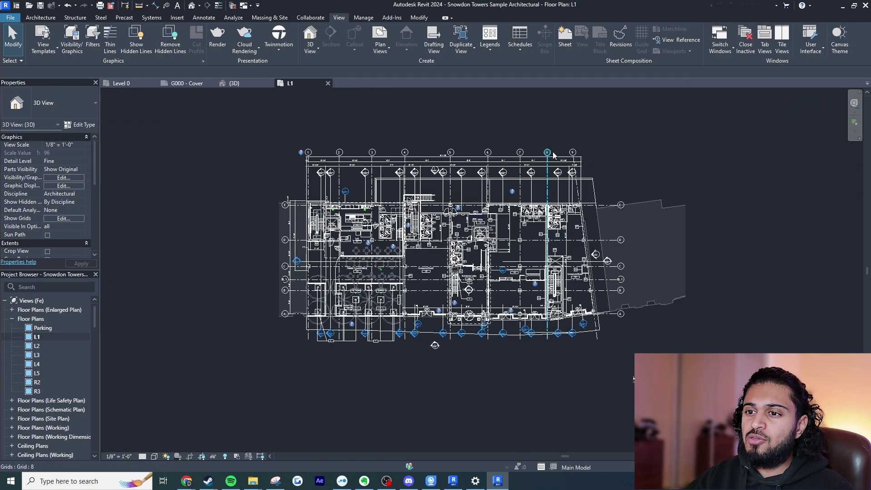
scroll(445, 164, up, 2)
middle_drag(465, 177, 421, 150)
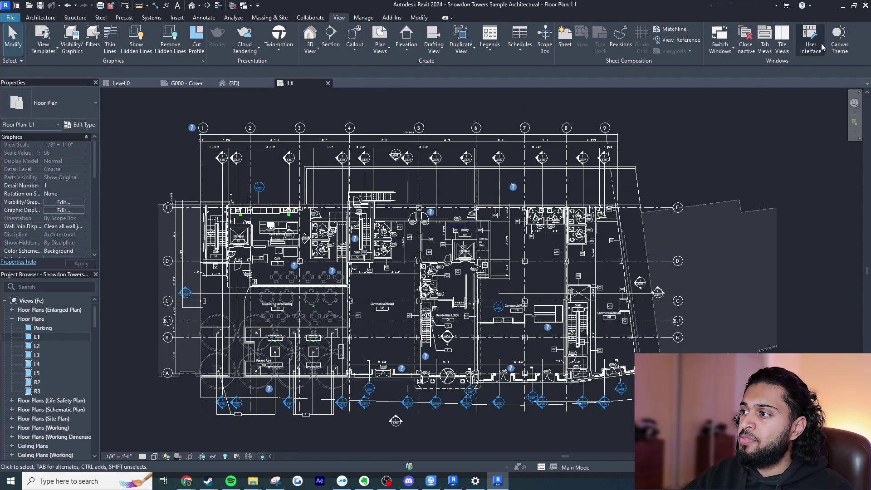
Toggle the canvas theme, leaving the L1 floor plan on the light background.
click(841, 45)
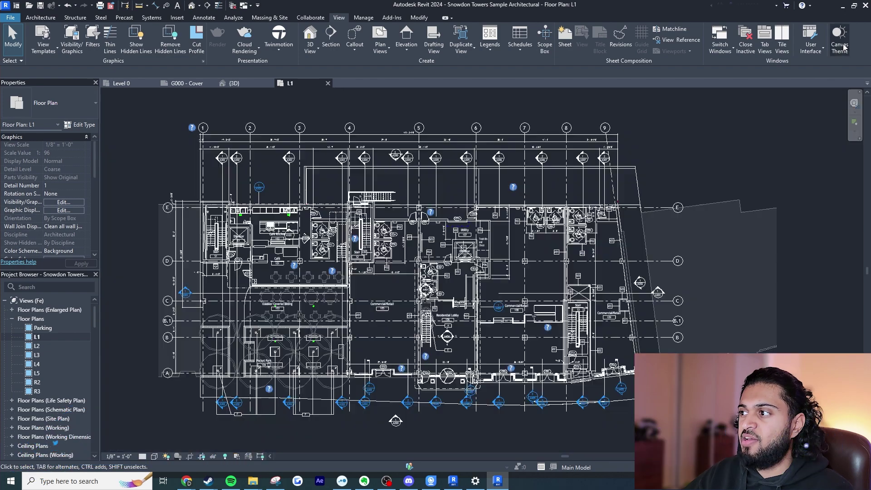
click(840, 45)
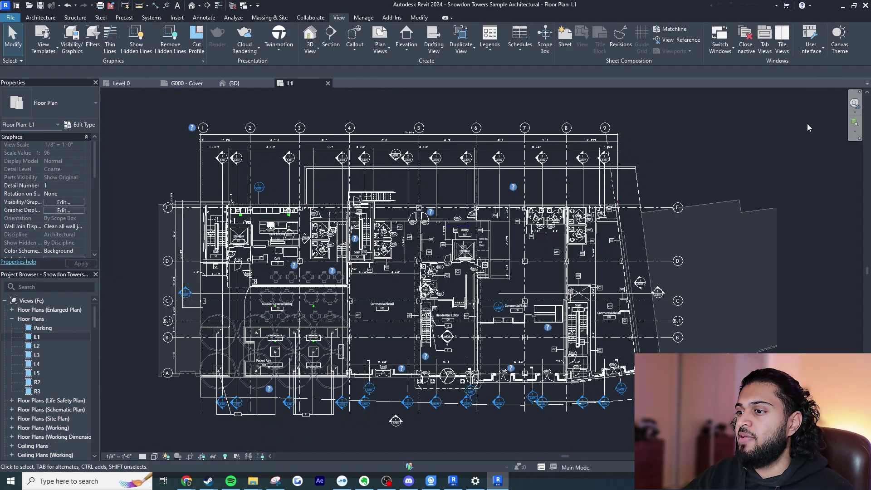
click(839, 37)
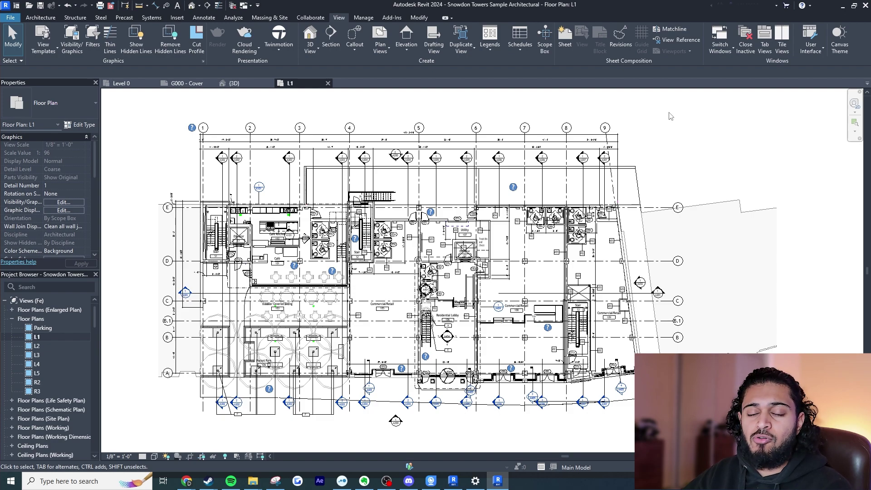
Set the UI active theme to Light in the program's color options.
click(17, 20)
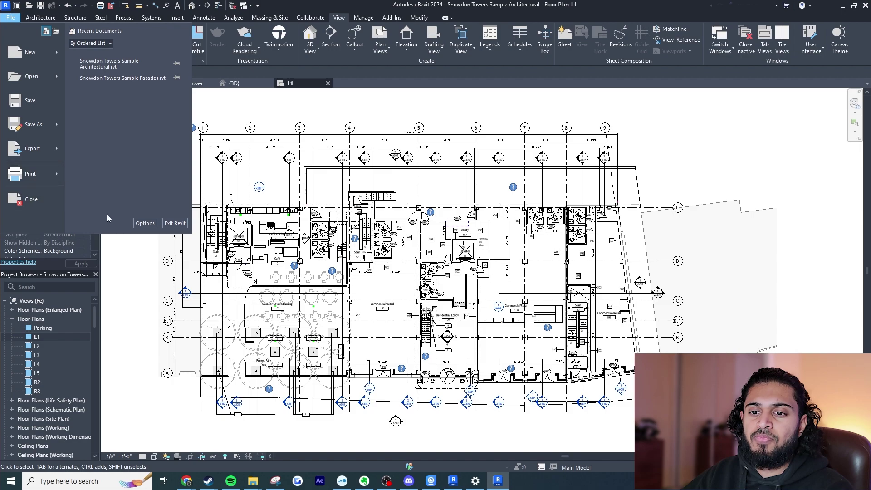
click(144, 222)
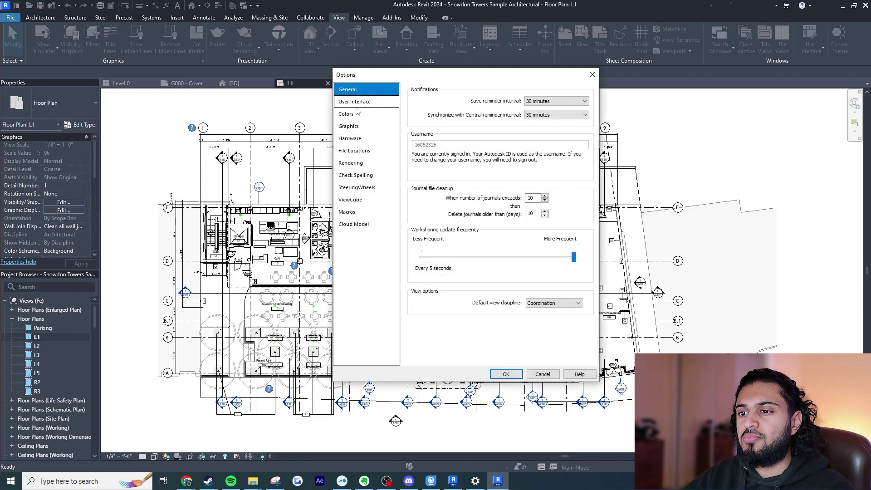
click(346, 114)
drag(475, 80, 719, 92)
click(731, 107)
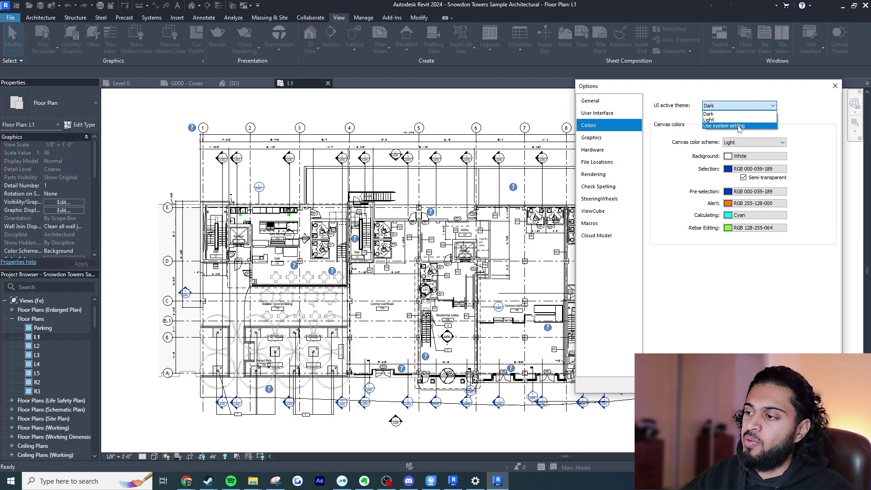
click(738, 119)
key(Return)
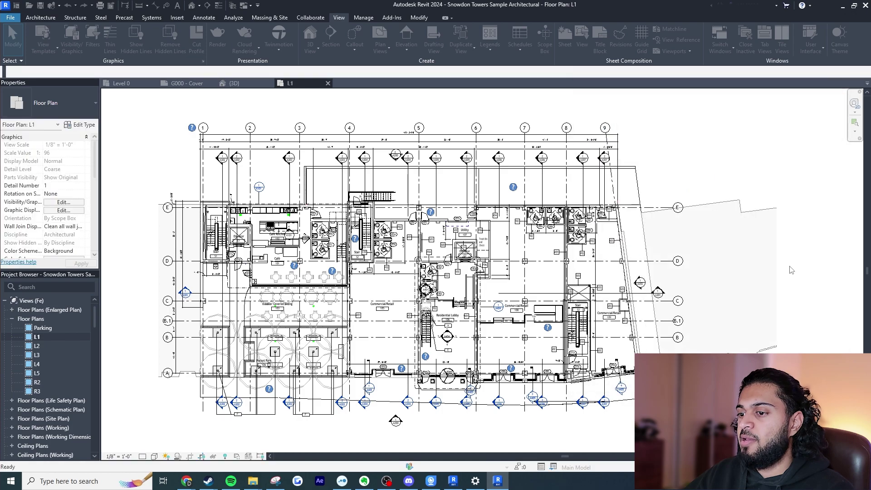
Set the UI active theme to Dark in the color options, then toggle the canvas theme to light and back.
click(11, 17)
click(145, 223)
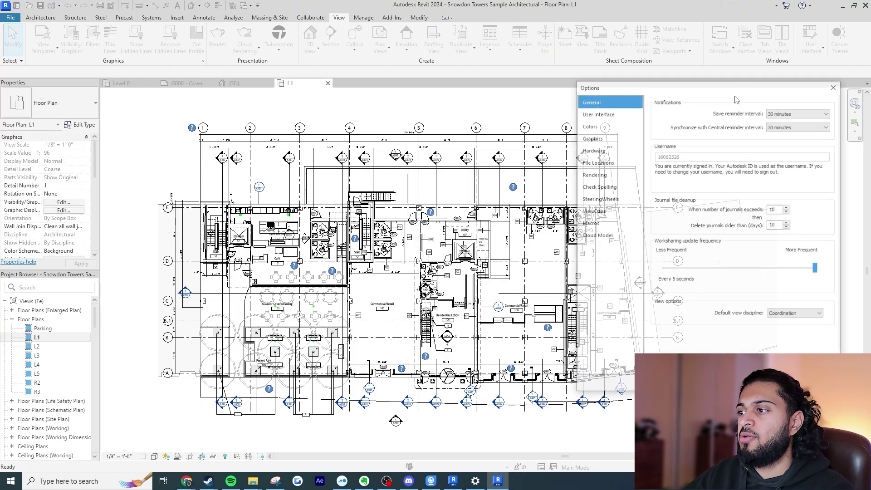
click(604, 129)
click(739, 105)
click(735, 122)
click(788, 386)
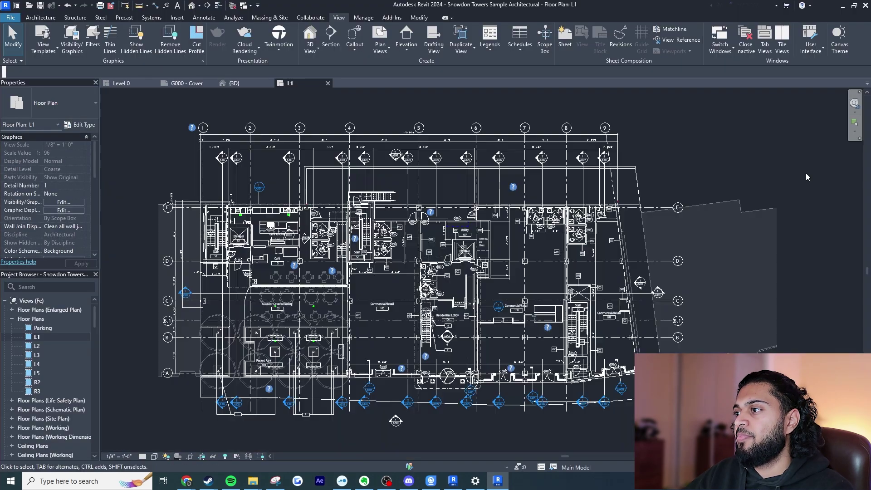
click(839, 45)
click(840, 45)
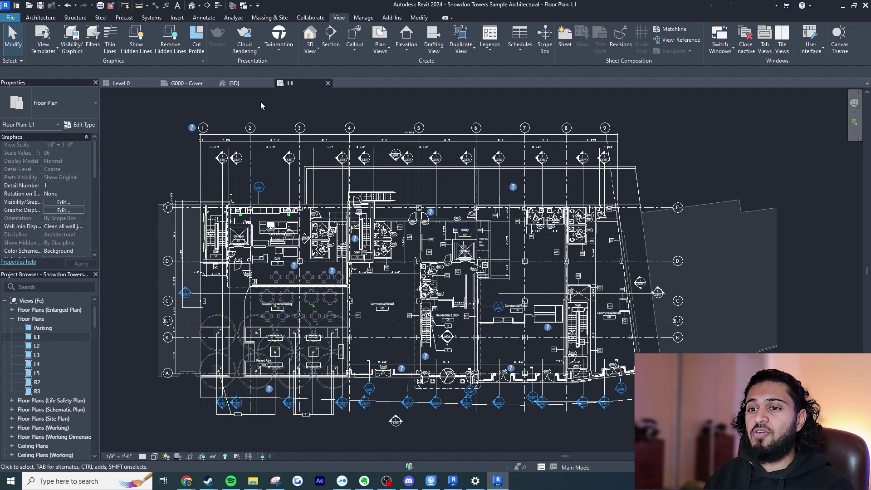
Look through the type properties of the L1 floor plan view and close them without changes.
click(39, 18)
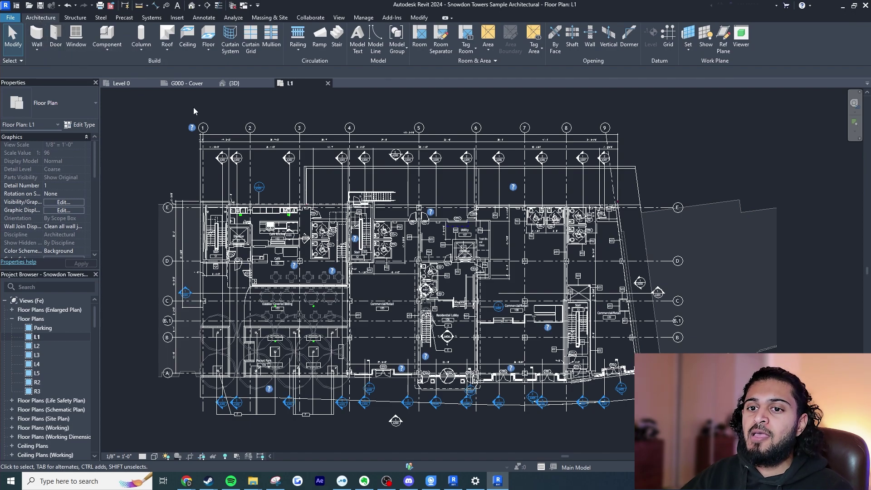
click(78, 124)
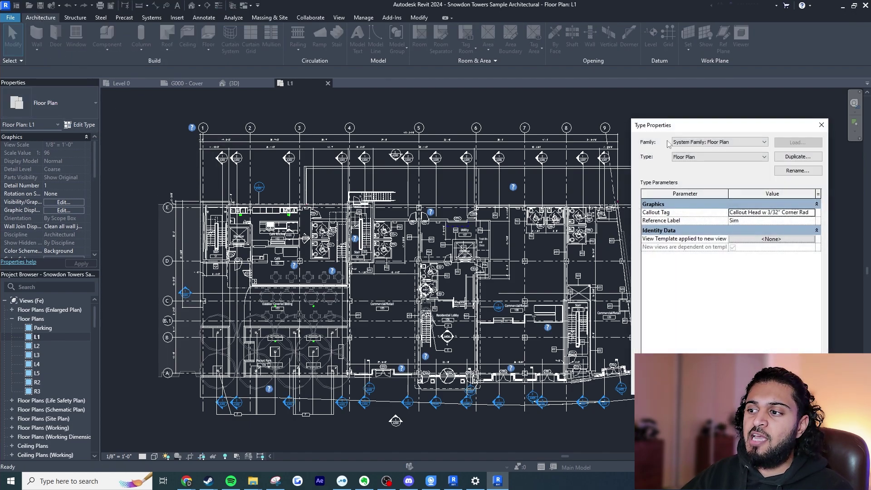
drag(729, 132, 701, 116)
click(816, 112)
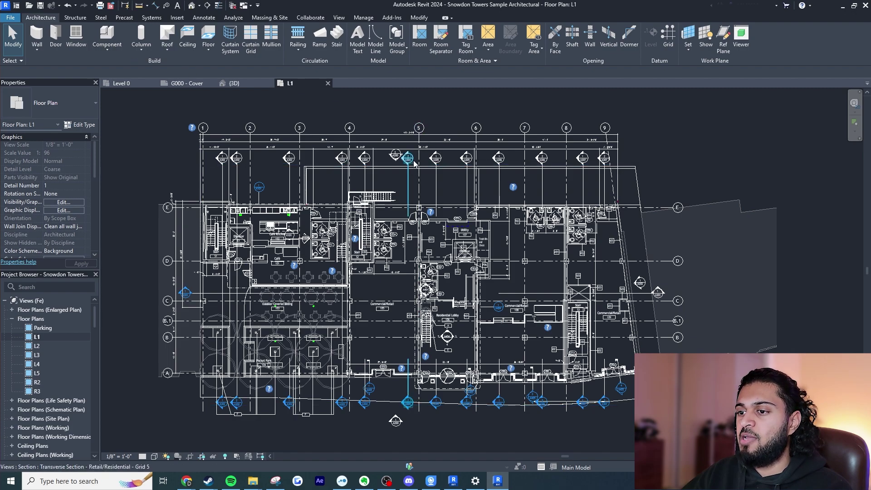
Select grid 5 in the L1 plan and review its type properties without changing them.
click(422, 135)
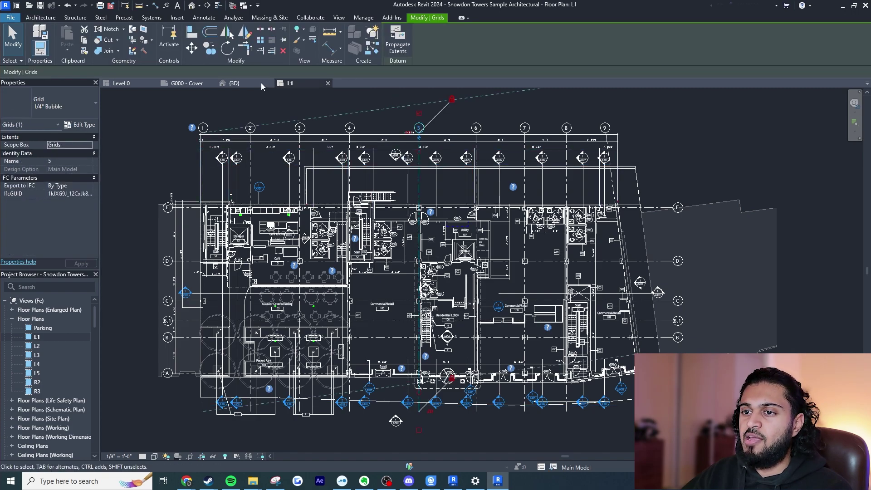
click(81, 124)
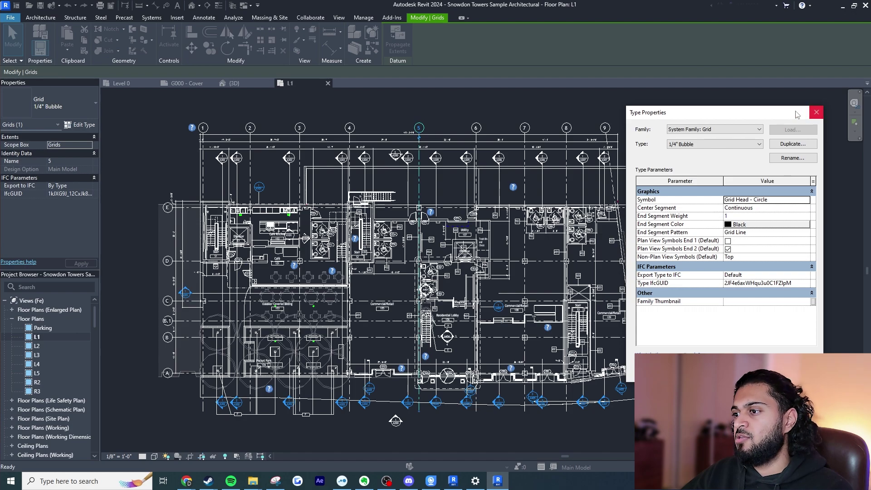
click(816, 112)
click(744, 113)
Review the list of views for propagating grid 5's datum extents and cancel.
click(398, 40)
drag(447, 163, 732, 118)
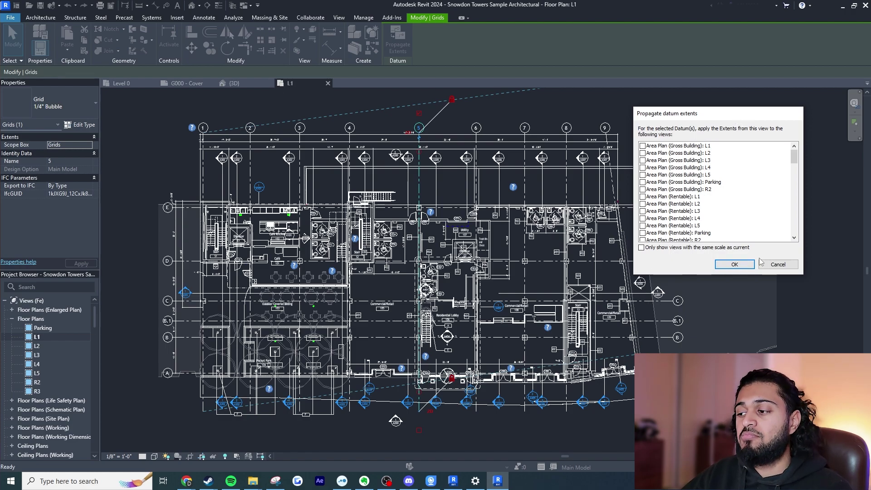
click(778, 264)
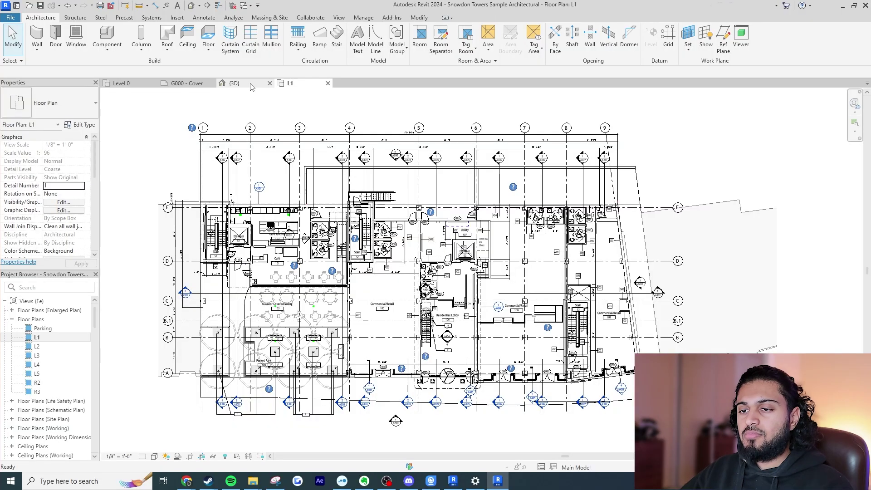
Open the {3D} view and set its visual style to Consistent Colors.
click(251, 86)
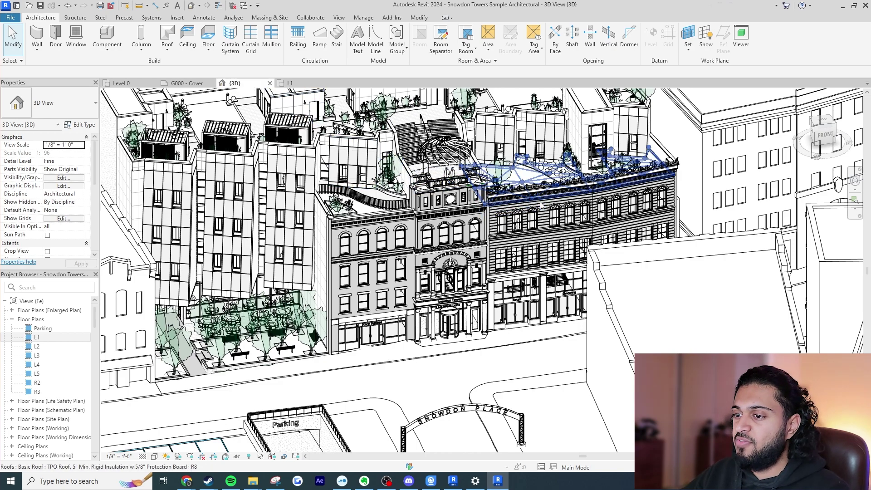
scroll(458, 197, down, 3)
middle_drag(479, 186, 465, 222)
scroll(394, 216, up, 2)
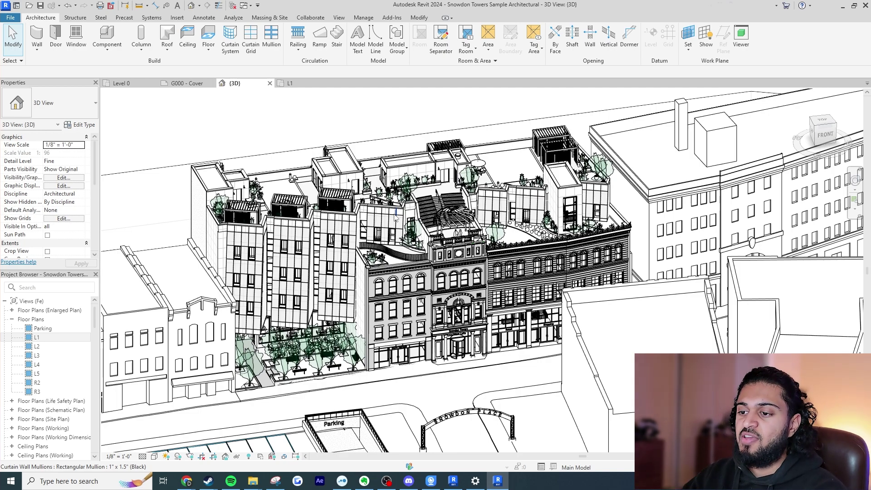
click(155, 456)
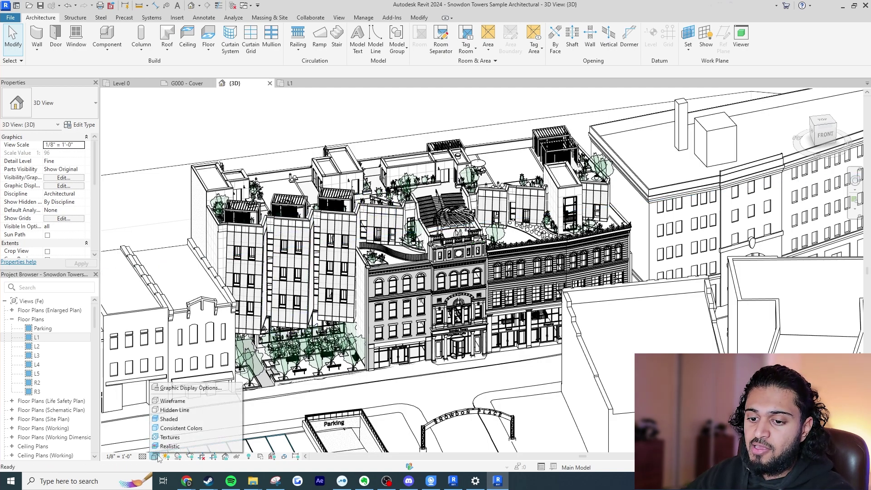
click(202, 430)
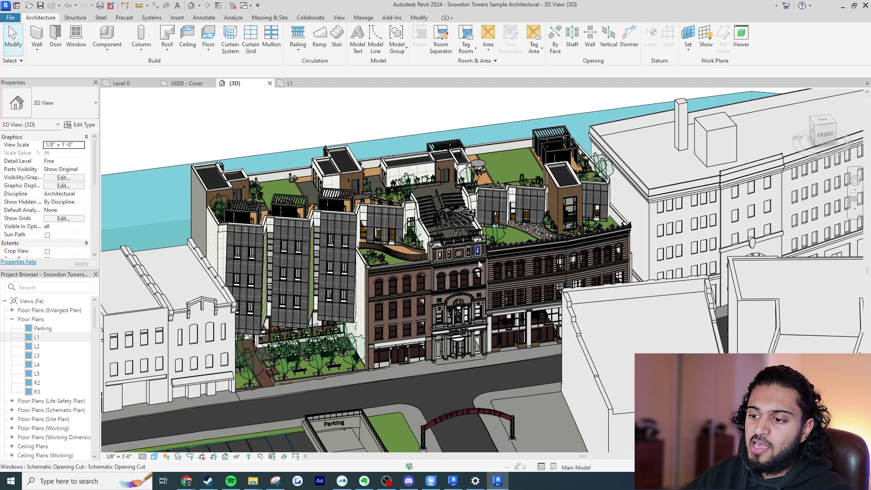
Examine the building's front facades, solar wall panels and roof terraces from several angles in the 3D view.
middle_drag(501, 275, 523, 279)
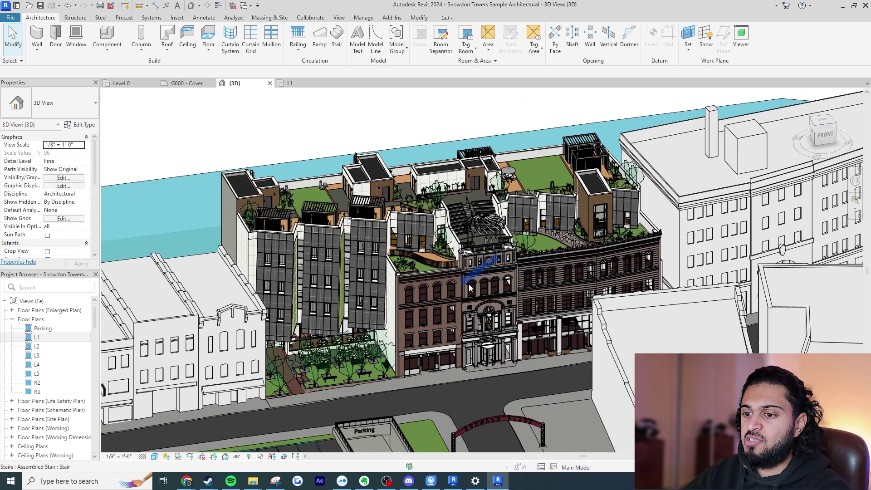
scroll(469, 283, up, 3)
scroll(504, 255, down, 2)
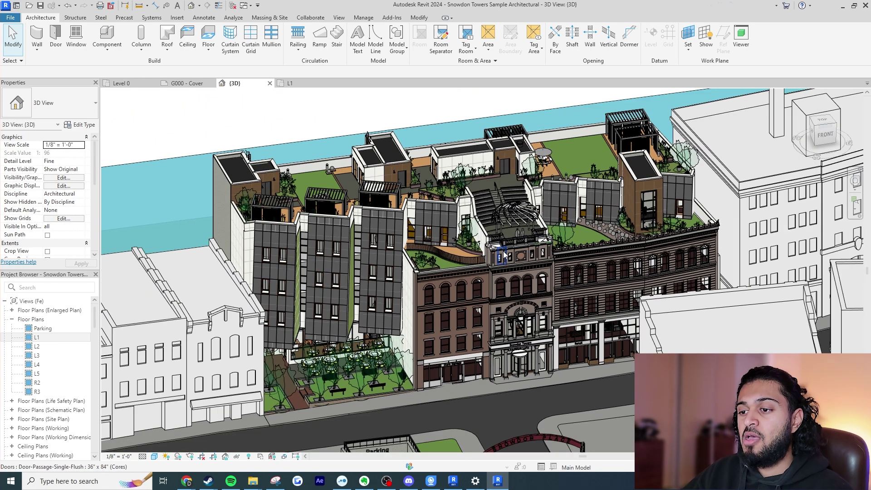
click(451, 230)
shift+middle_drag(451, 230, 535, 151)
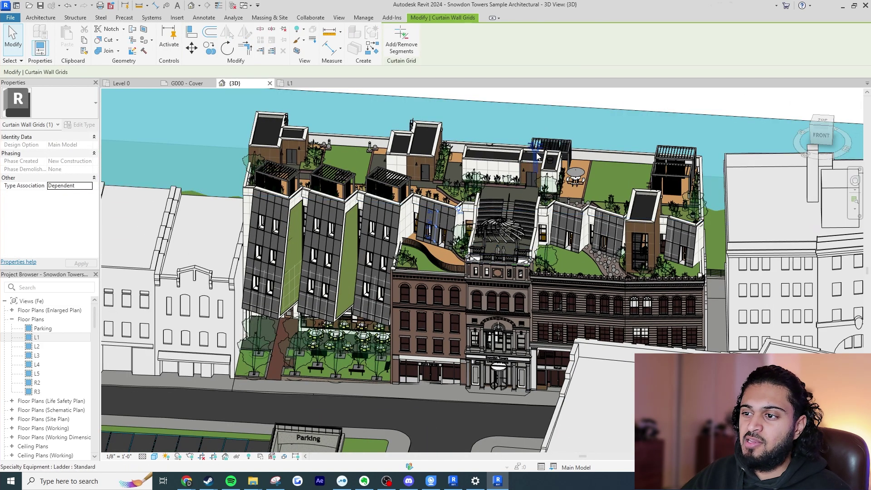
key(Escape)
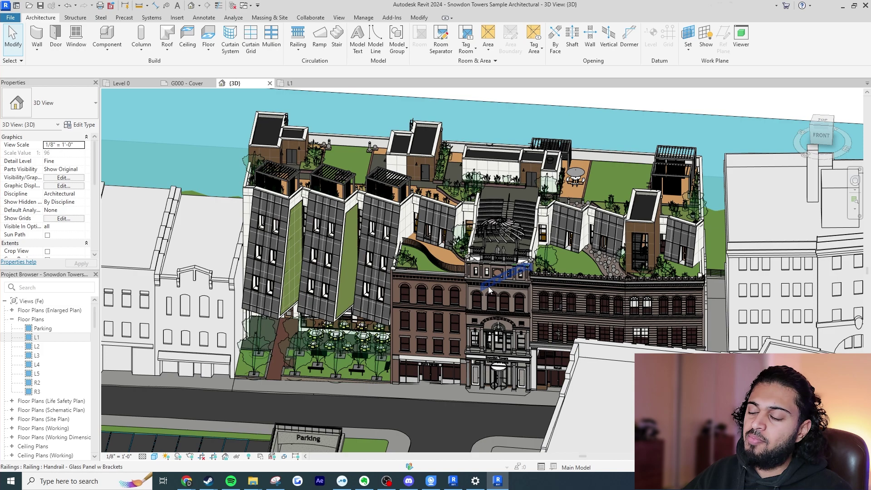
shift+middle_drag(489, 289, 548, 280)
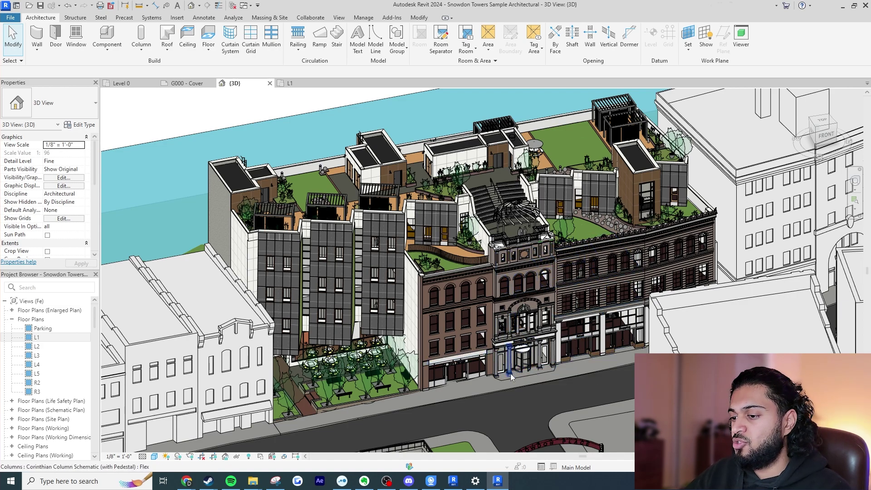
scroll(511, 374, up, 1)
click(371, 217)
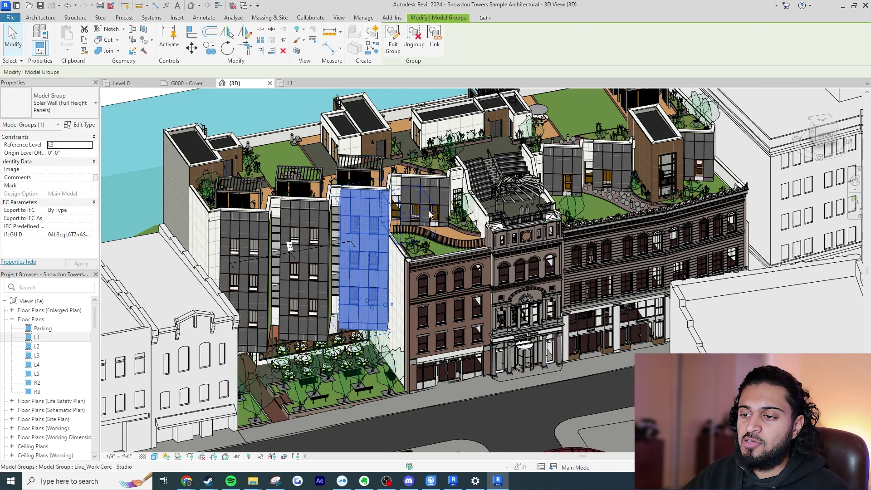
key(Escape)
scroll(458, 238, up, 4)
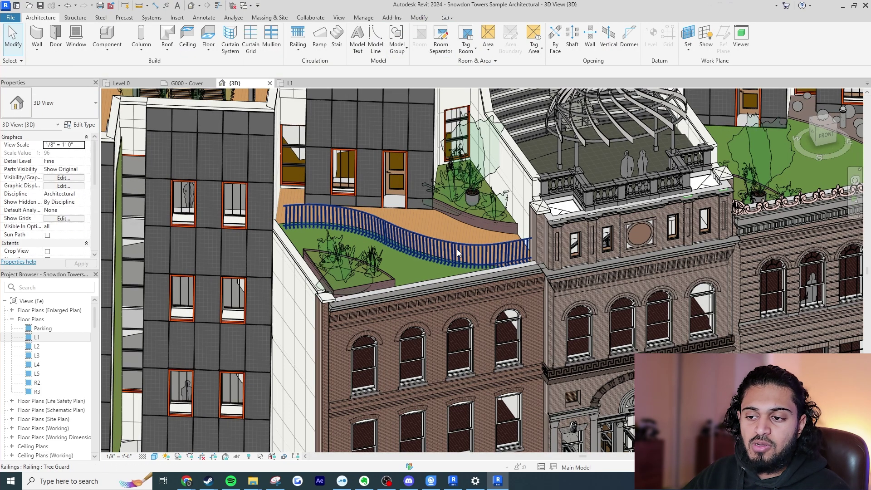
scroll(457, 249, down, 5)
scroll(563, 393, up, 5)
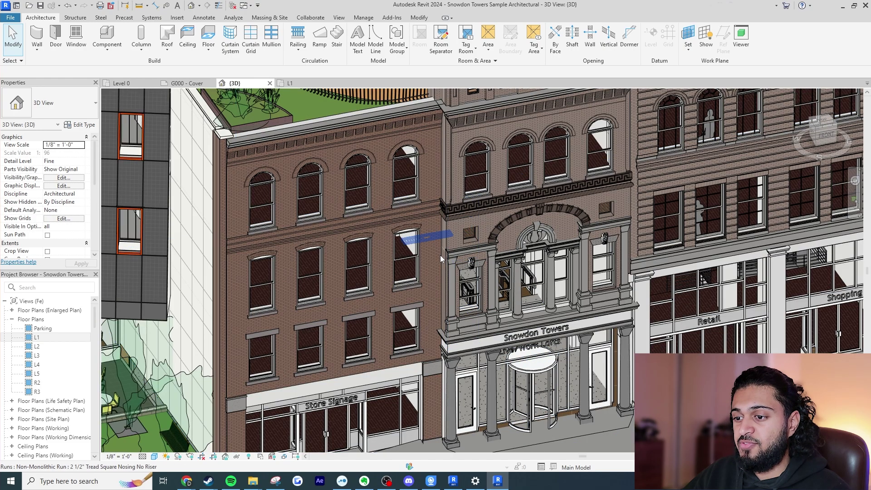
Inspect the linked facades model and the street-level storefronts and main entrance up close in the 3D view.
click(436, 255)
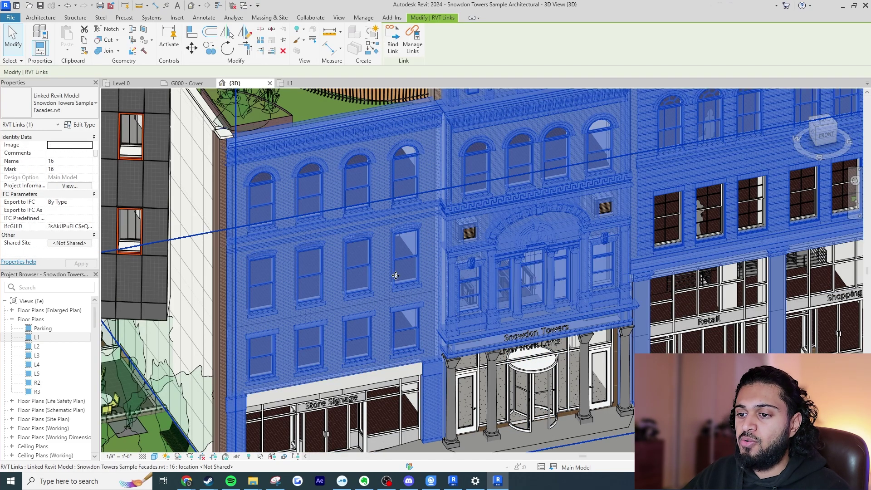
key(Escape)
scroll(349, 254, up, 3)
middle_drag(383, 225, 424, 252)
scroll(424, 252, down, 3)
middle_drag(589, 317, 435, 313)
scroll(481, 335, up, 4)
scroll(468, 359, down, 4)
shift+middle_drag(468, 359, 495, 274)
scroll(563, 297, down, 2)
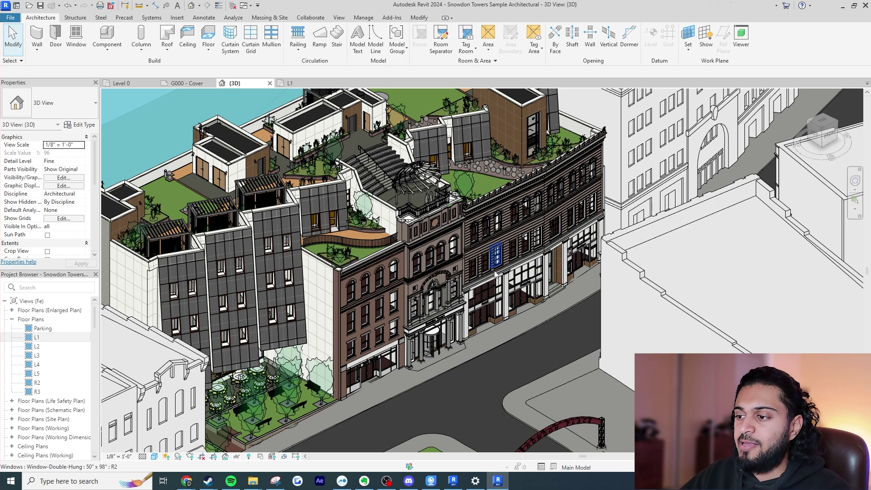
scroll(481, 272, up, 4)
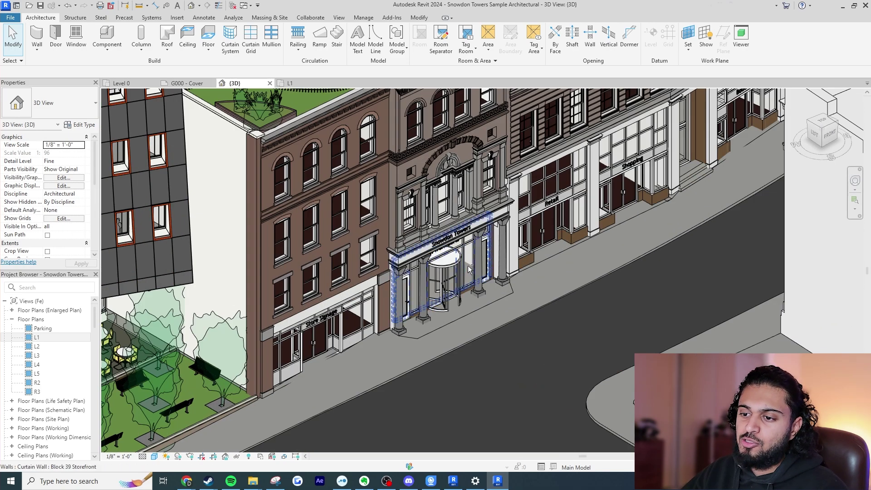
scroll(470, 269, down, 2)
scroll(371, 295, up, 5)
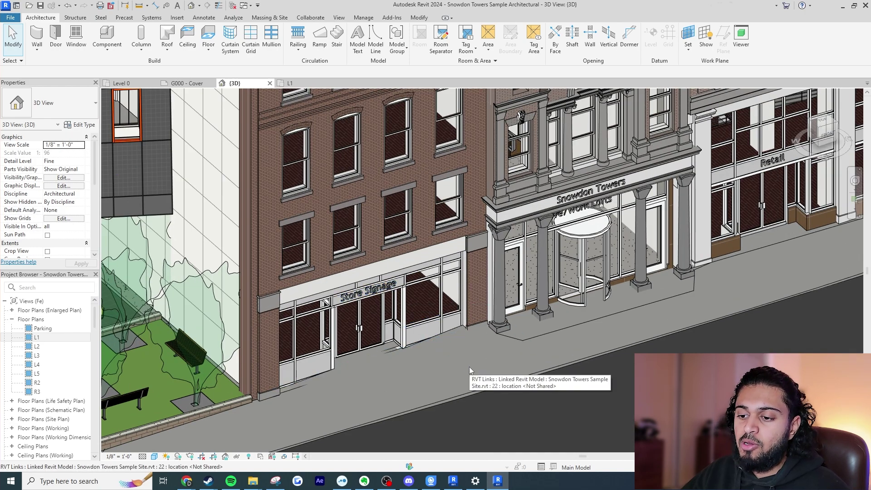
Select the brick pilaster in the linked facades model beside the Store Signage storefront and review its type properties.
click(154, 456)
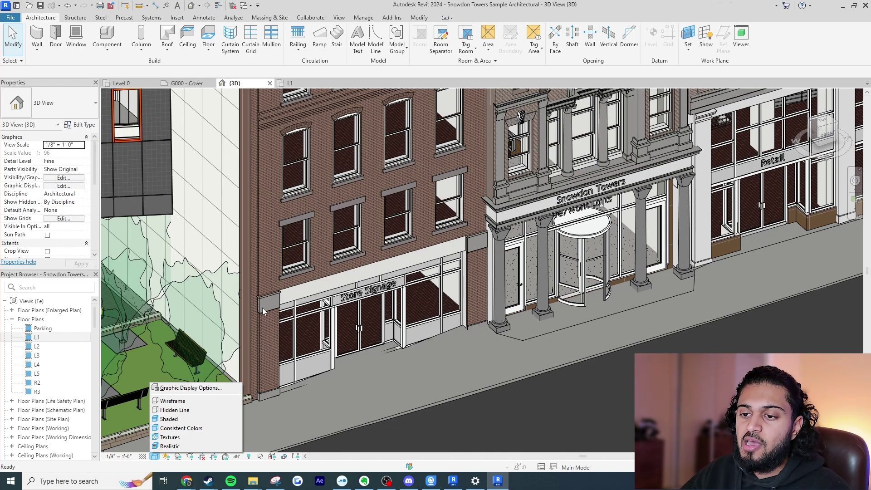
click(286, 300)
scroll(295, 306, up, 4)
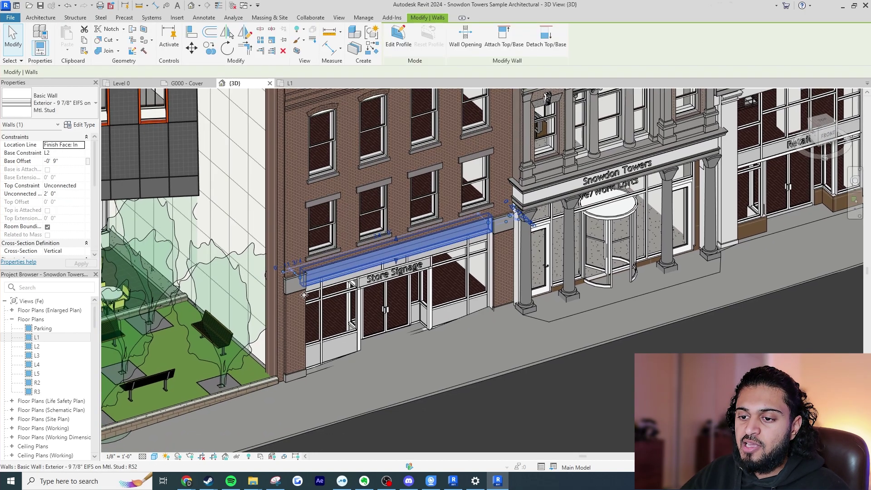
key(Tab)
click(298, 309)
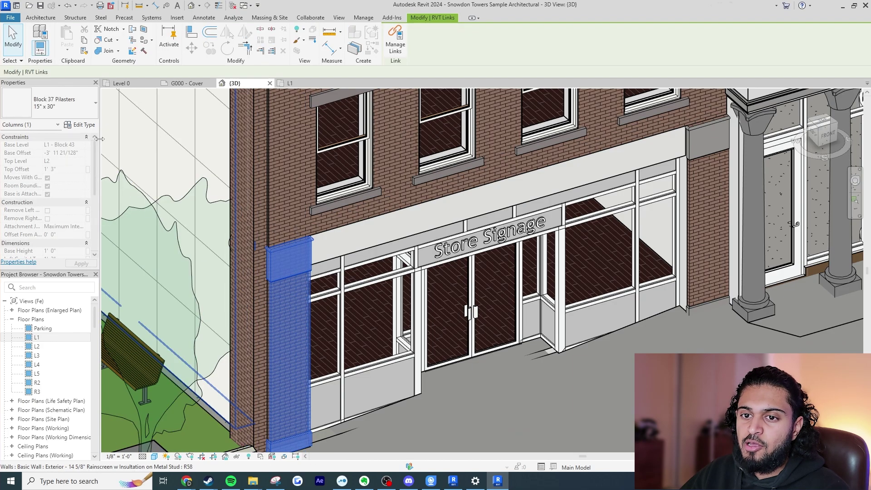
key(Escape)
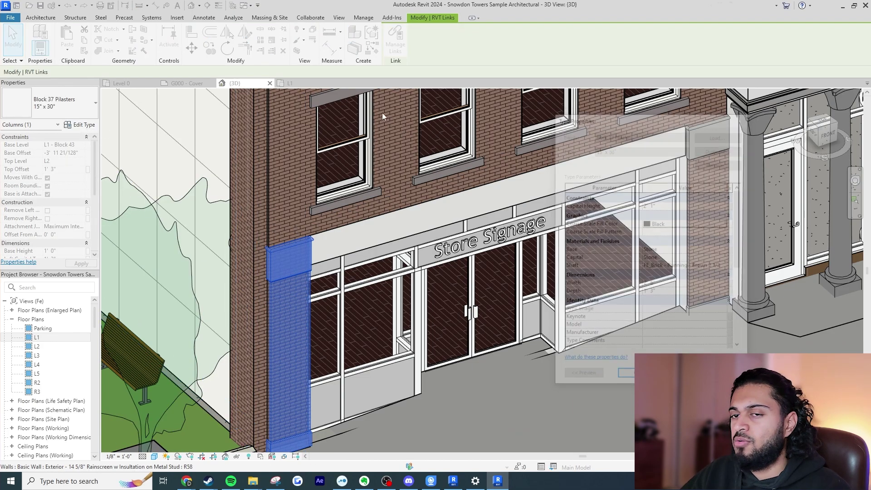
key(Escape)
Review the Concrete Masonry Units material's Graphics and Appearance settings in the Material Browser.
click(364, 17)
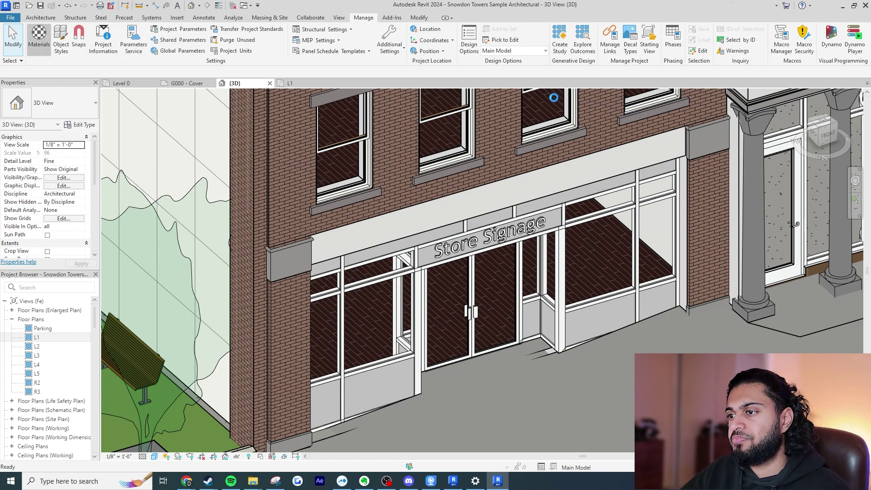
key(m)
key(t)
scroll(678, 164, down, 2)
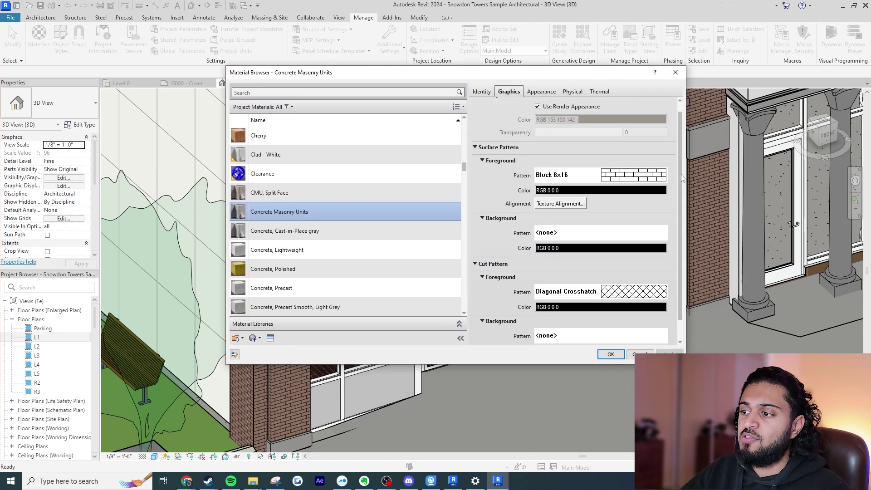
click(541, 92)
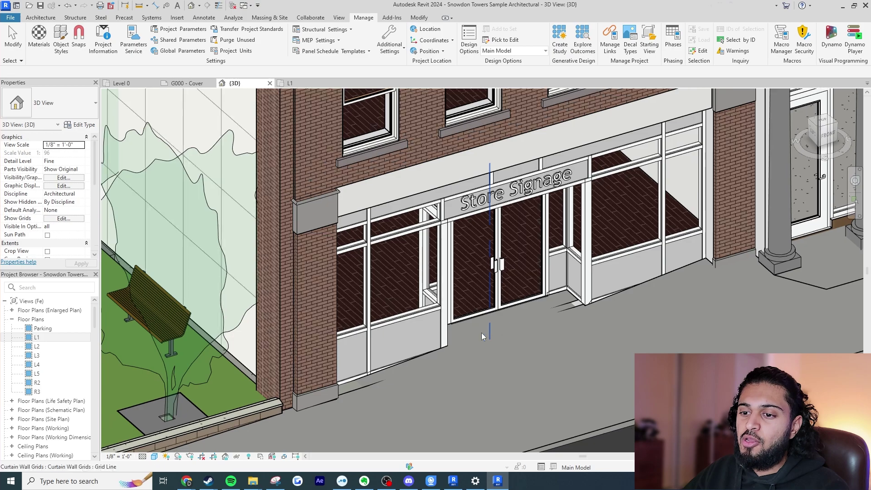
Try the Realistic visual style on the storefront in the 3D view and toggle the view's shadows.
click(154, 456)
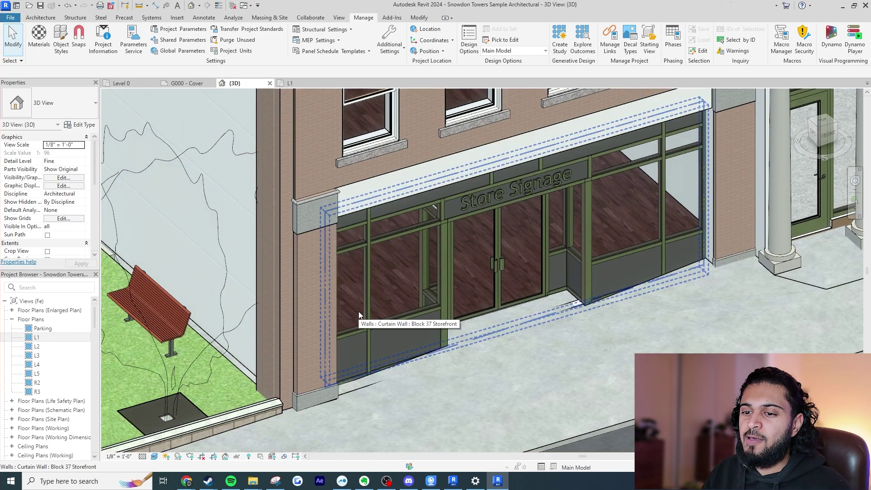
middle_drag(319, 315, 354, 305)
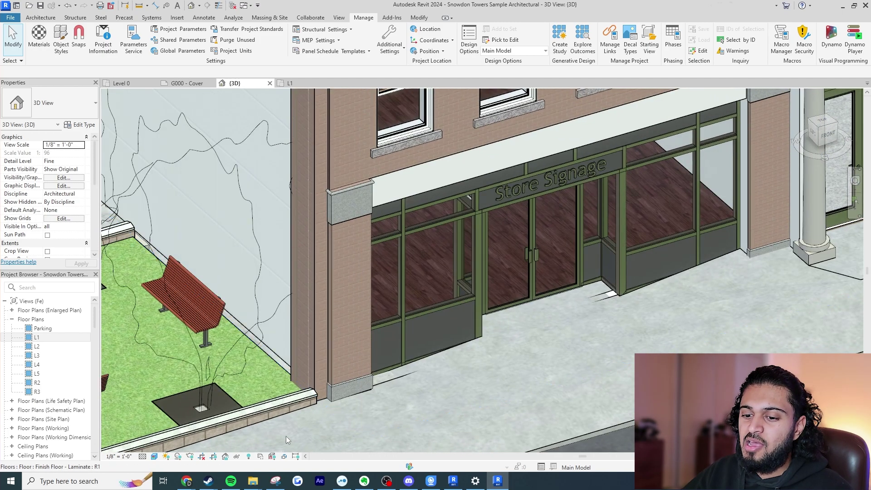
click(178, 456)
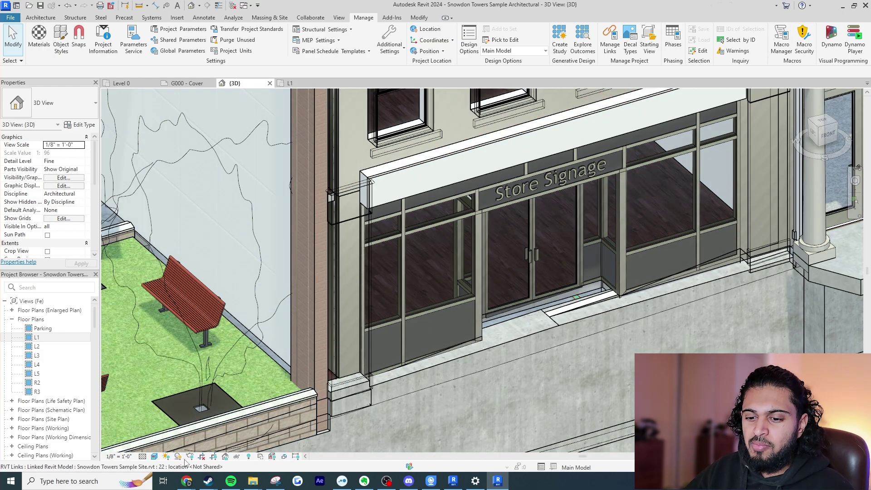
click(155, 455)
middle_drag(331, 338, 436, 340)
click(435, 335)
key(Escape)
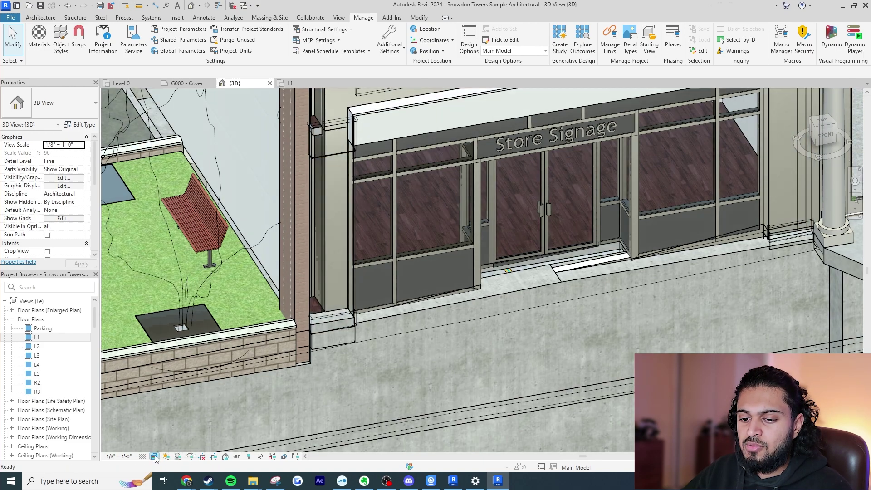
Set the 3D view's visual style to Textures and inspect the storefront, sidewalk and pocket park materials.
click(154, 456)
click(172, 446)
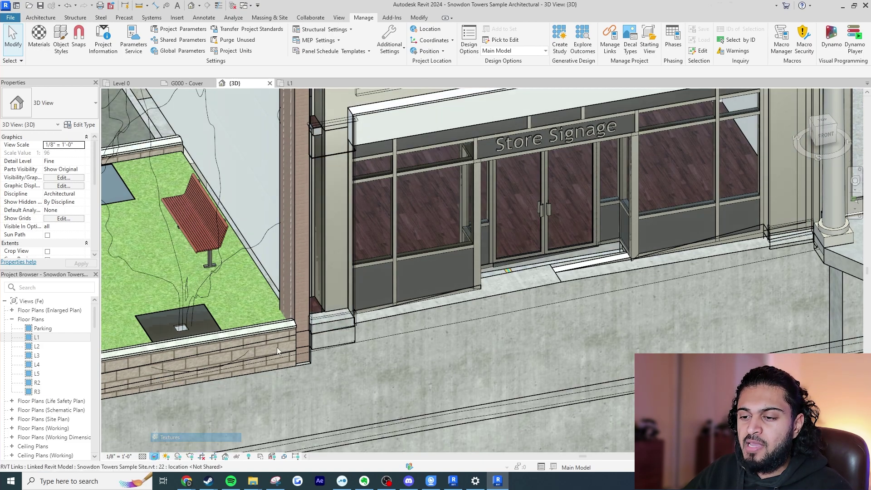
scroll(386, 384, up, 3)
scroll(386, 380, down, 3)
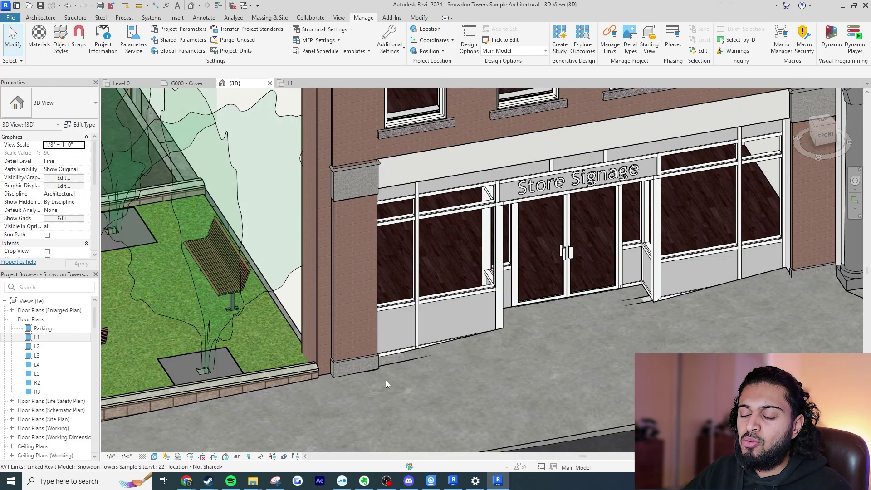
scroll(435, 399, up, 3)
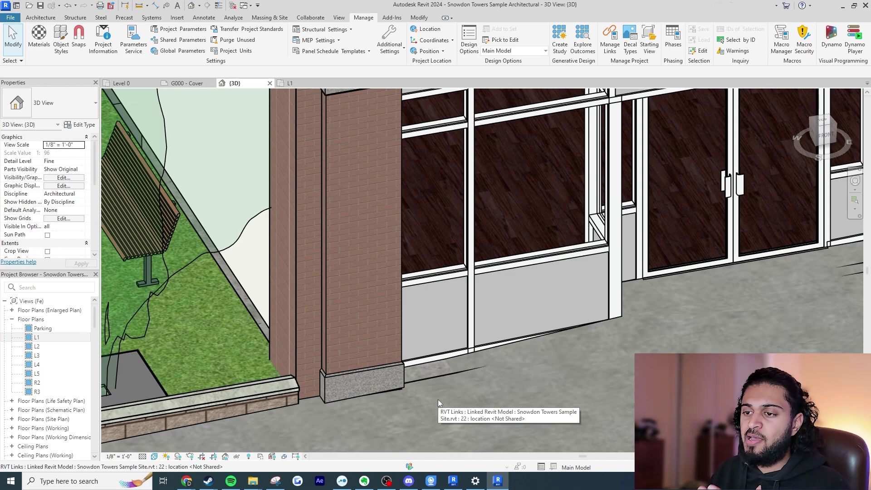
scroll(437, 399, down, 4)
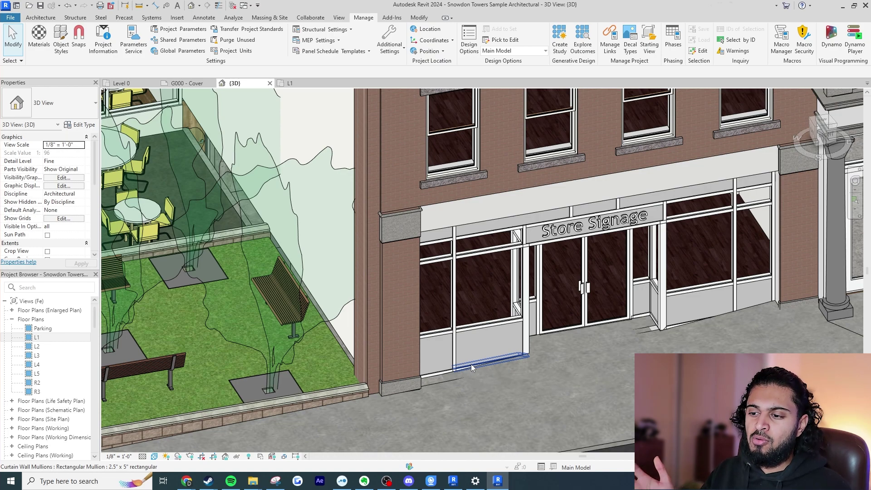
shift+middle_drag(471, 364, 517, 287)
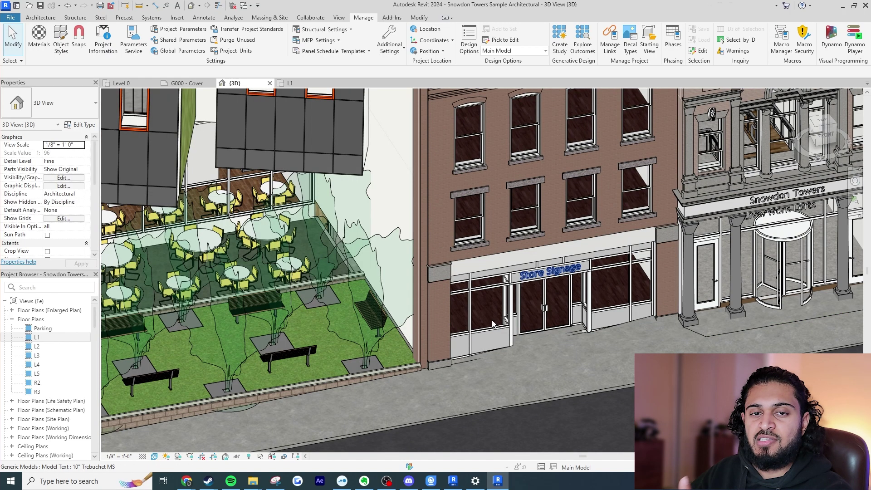
scroll(520, 262, up, 2)
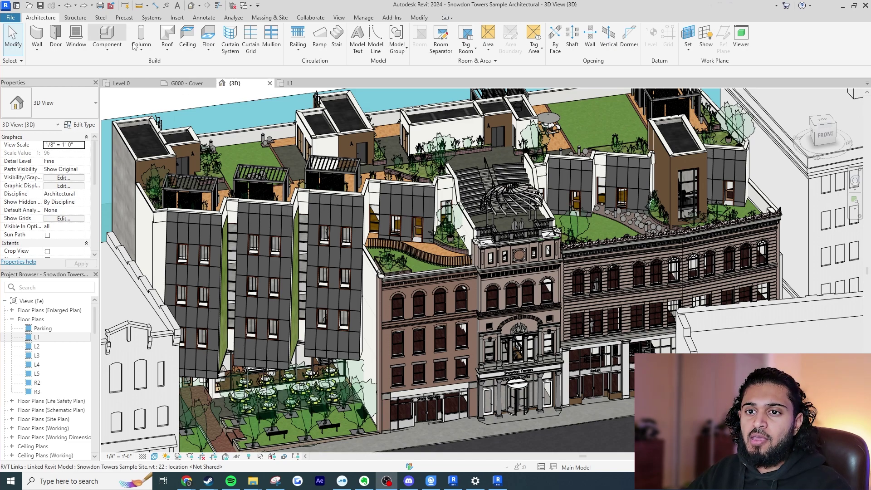
Search the Project Browser for "level" and clear the search to restore the full view list.
click(54, 289)
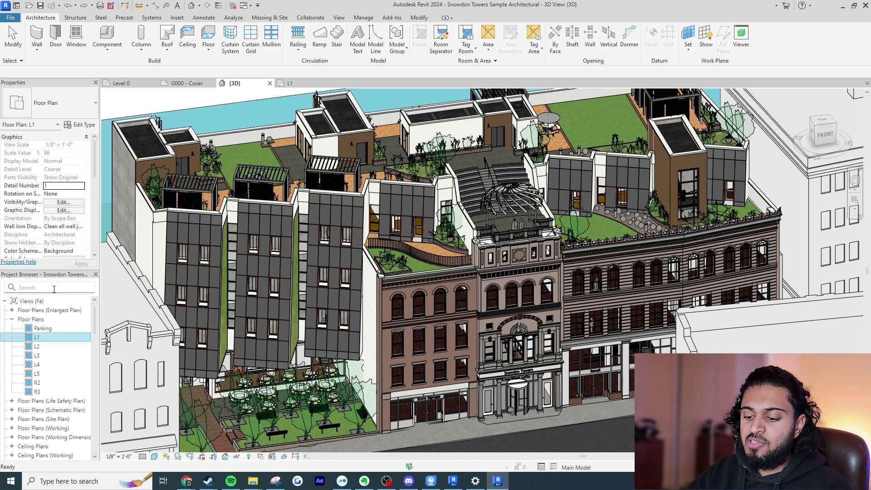
text(level)
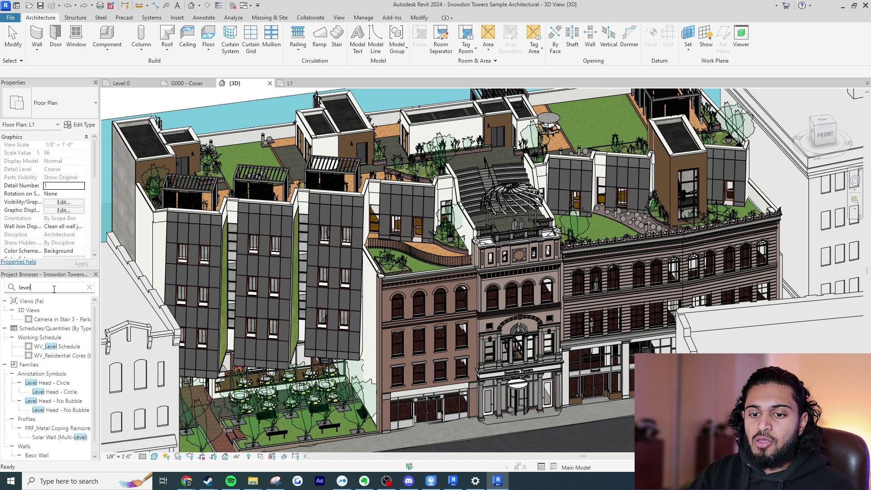
key(BackSpace)
key(BackSpace)
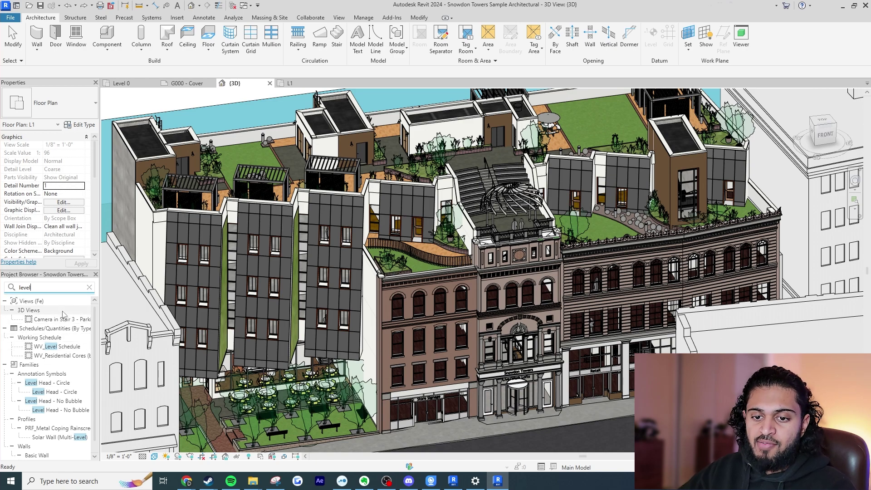
key(BackSpace)
key(BackSpace)
key(BackSpace)
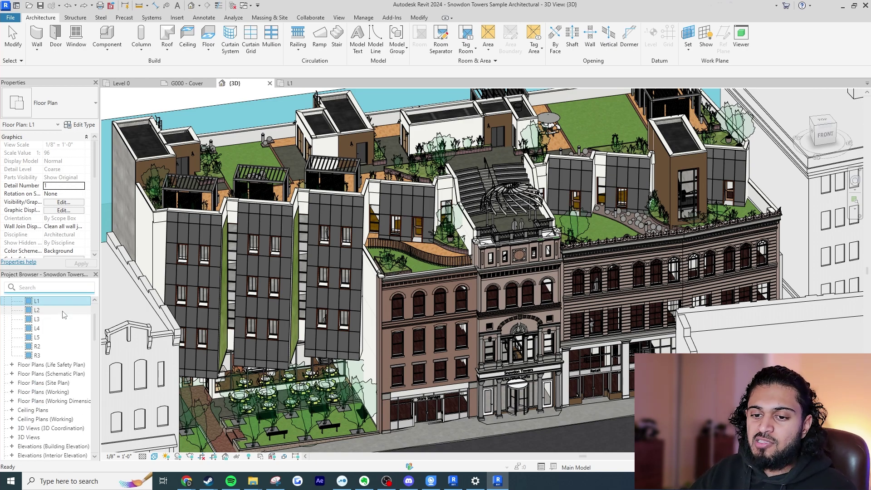
scroll(64, 314, up, 2)
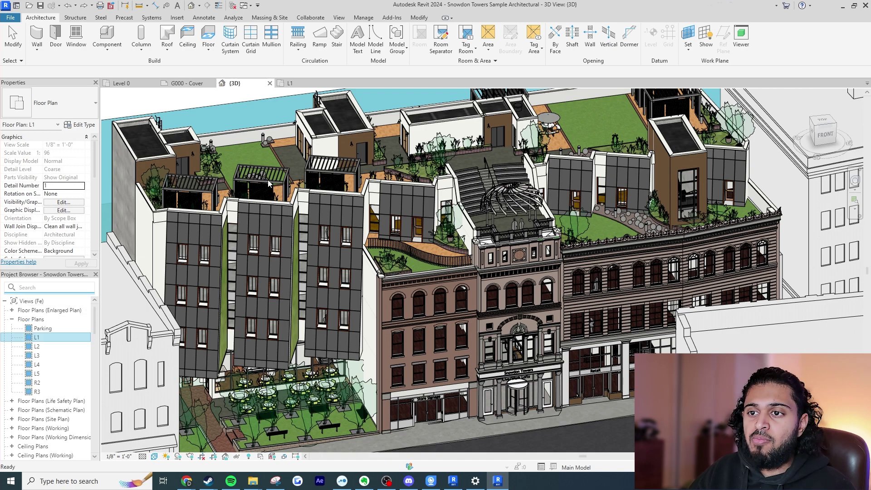
Switch to the L1 floor plan and open the transverse building section at grid 5 from its section marker.
click(304, 87)
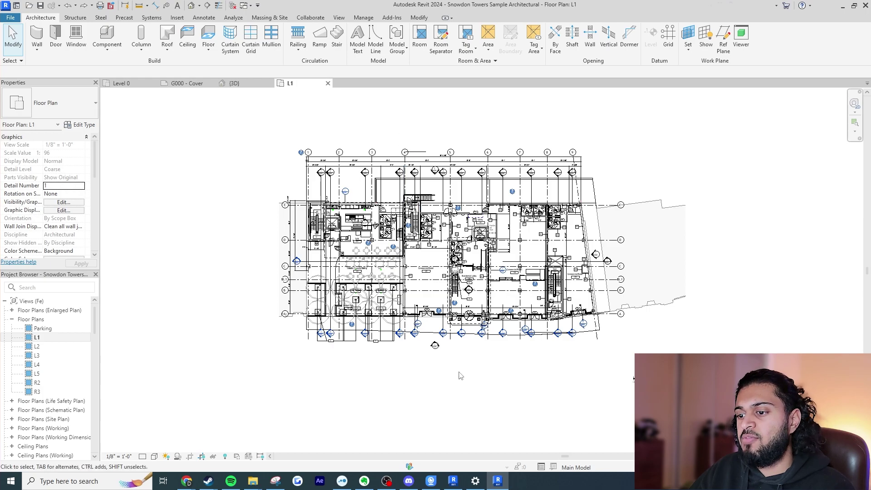
scroll(457, 330, up, 2)
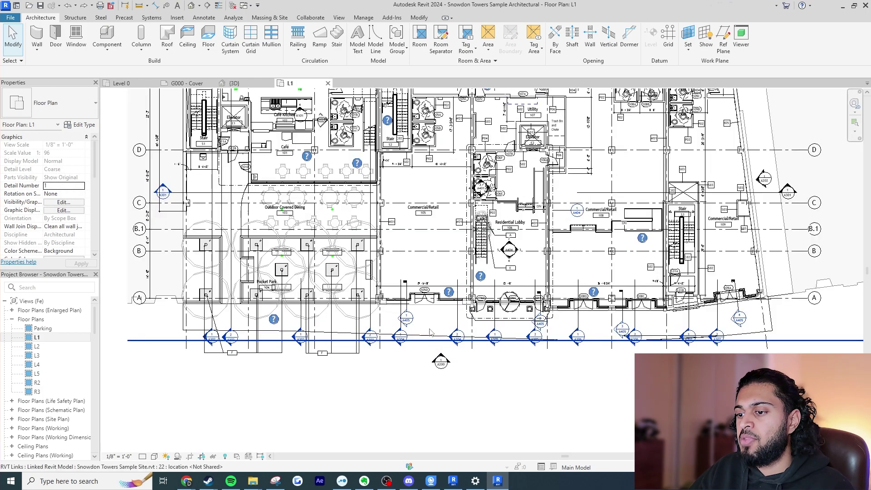
click(458, 313)
right_click(457, 313)
click(497, 101)
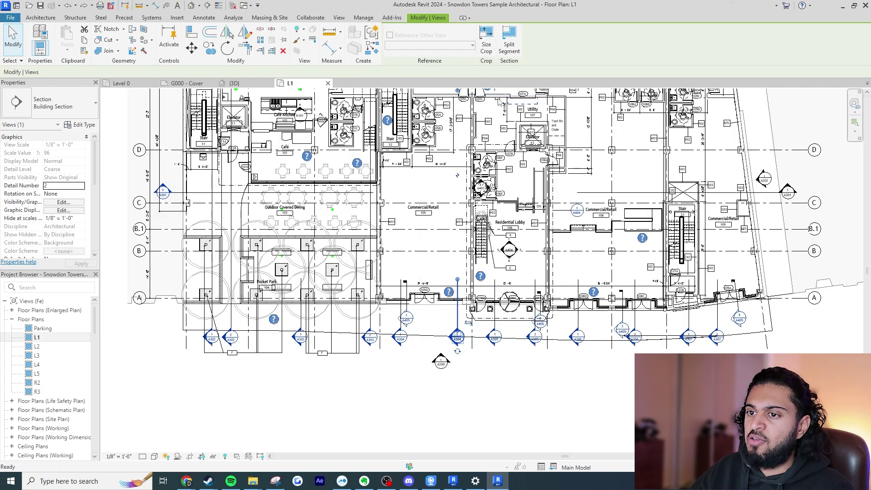
scroll(398, 243, up, 3)
middle_drag(397, 243, 399, 205)
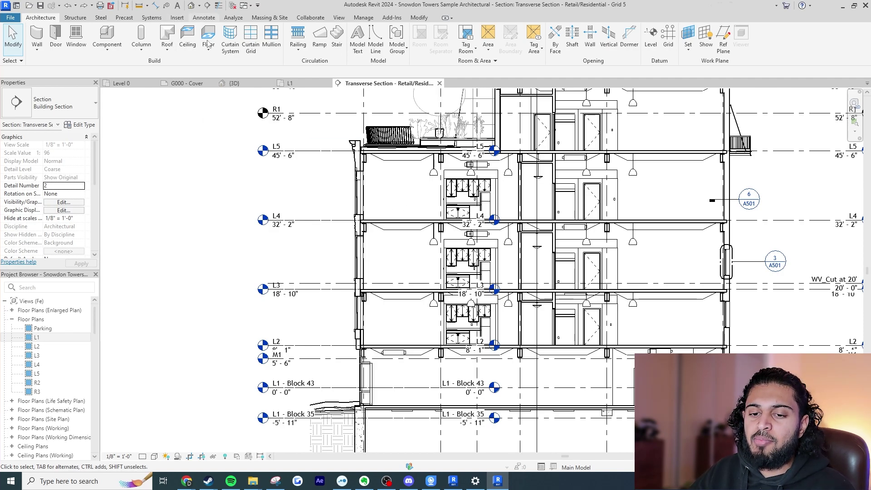
Search the Project Browser for "insulation" while the transverse section is open.
drag(94, 330, 139, 319)
scroll(470, 299, up, 3)
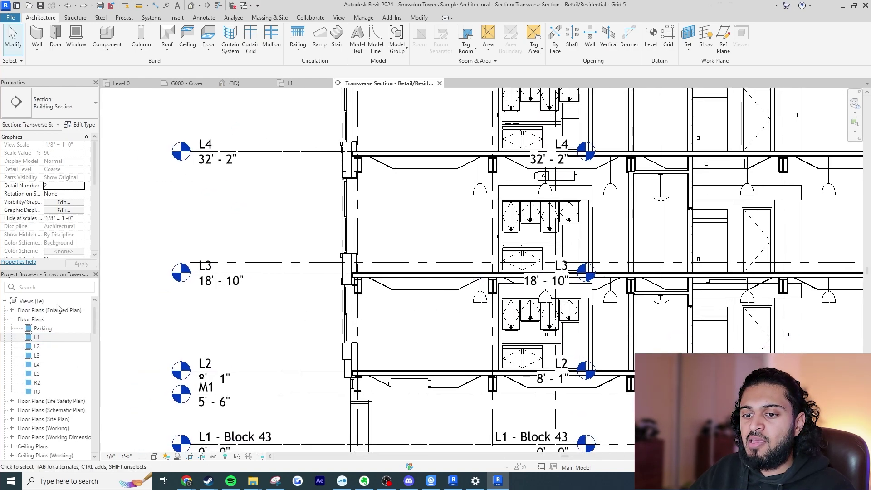
click(38, 287)
text(ii)
text(ns)
key(BackSpace)
key(BackSpace)
key(BackSpace)
text(nsukl)
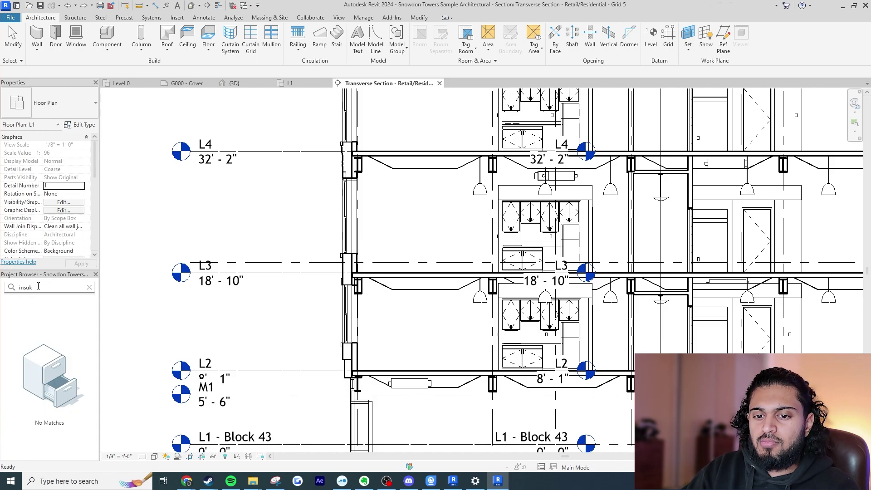
key(BackSpace)
text(lation)
Place a Rigid Insulation - Tapered detail component in the section between levels L2 and L3.
click(62, 340)
drag(44, 342, 401, 330)
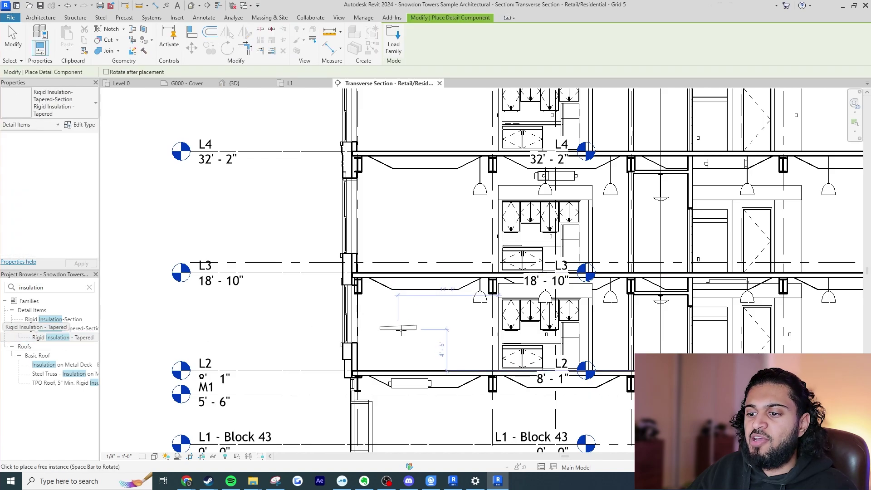
scroll(401, 329, up, 3)
click(401, 327)
key(Escape)
key(Escape)
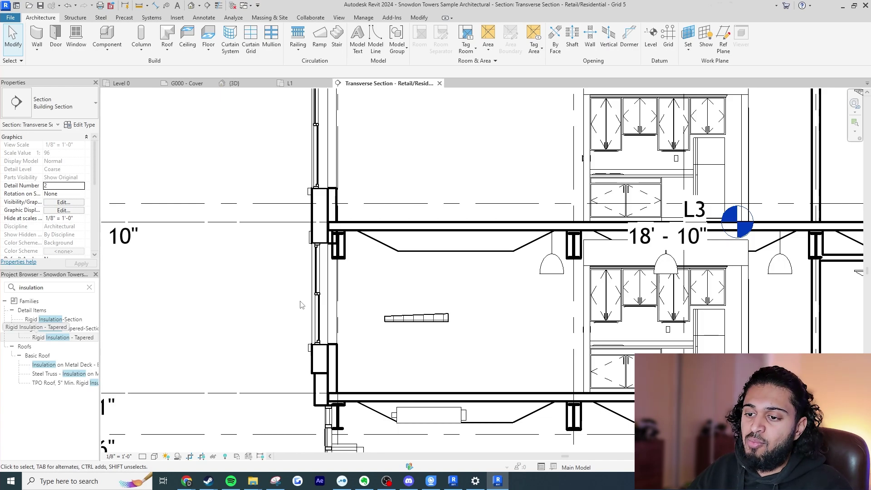
Try to place an Insulation on Metal Deck - EPDM roof in the section, cancel, and delete the tapered insulation component.
drag(62, 364, 433, 273)
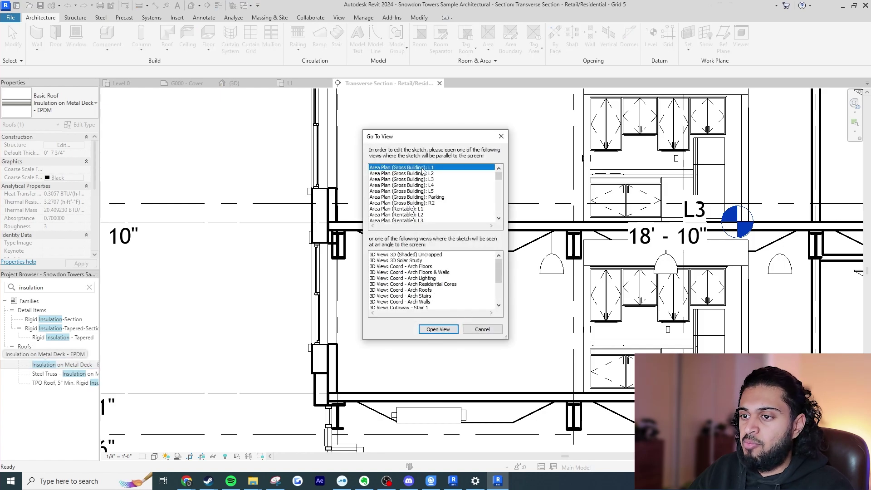
click(482, 329)
drag(62, 337, 417, 312)
click(426, 317)
key(Delete)
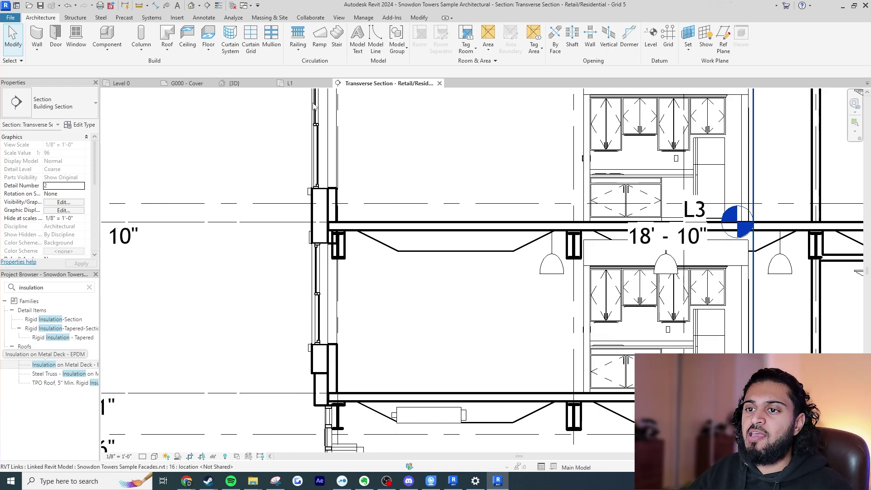
Return to the L1 floor plan and open the sheet it is placed on, A101 - First Floor Plan.
click(290, 83)
middle_drag(416, 115, 427, 202)
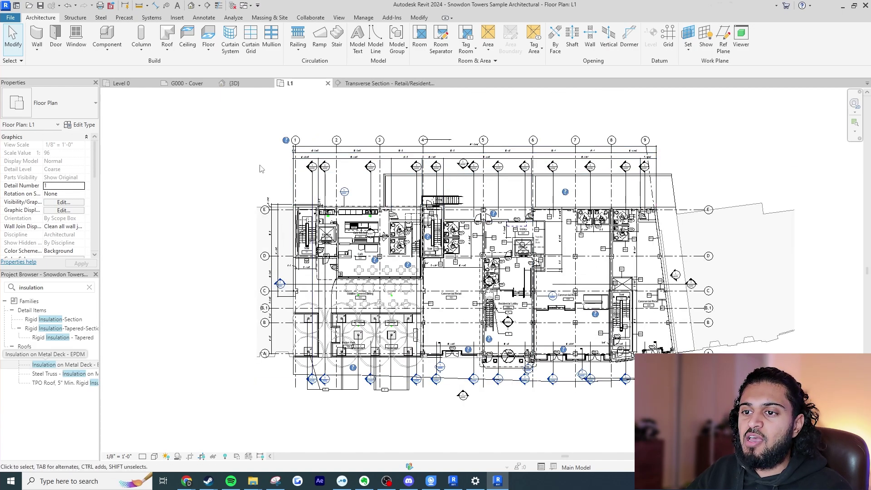
right_click(239, 153)
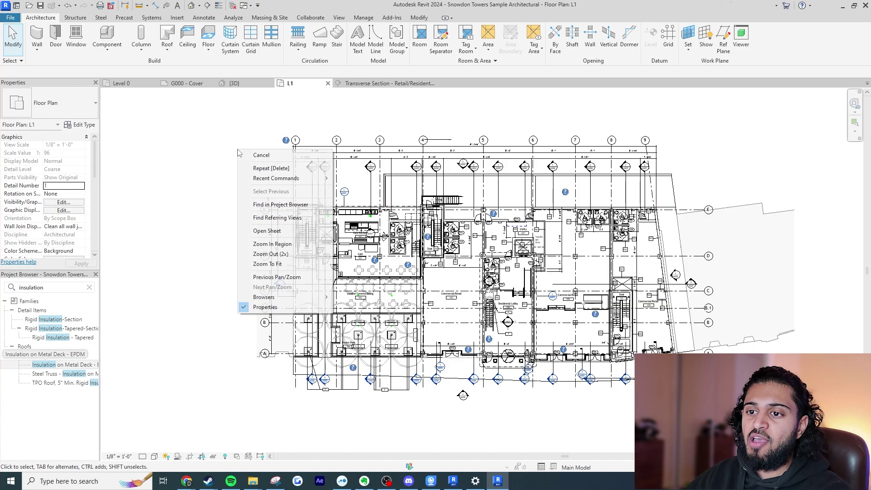
click(295, 230)
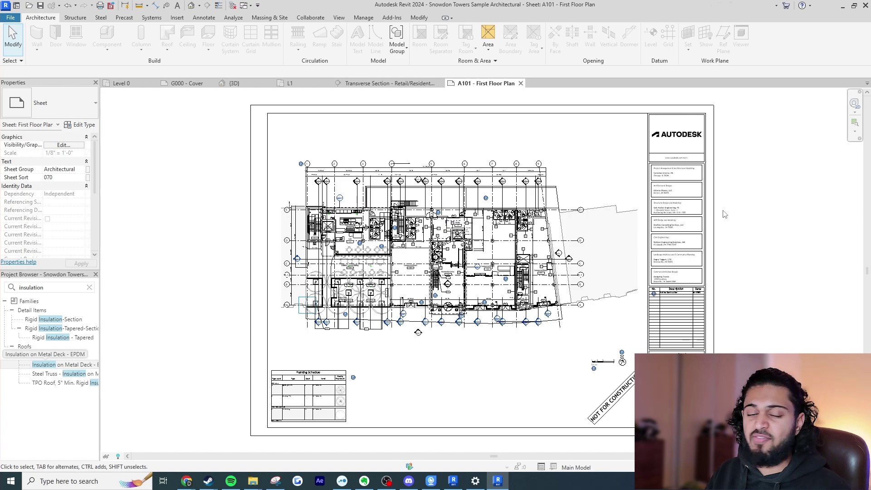
Clear the Project Browser search, expand the Floor Plans group and return to the L1 floor plan view.
click(59, 364)
click(89, 288)
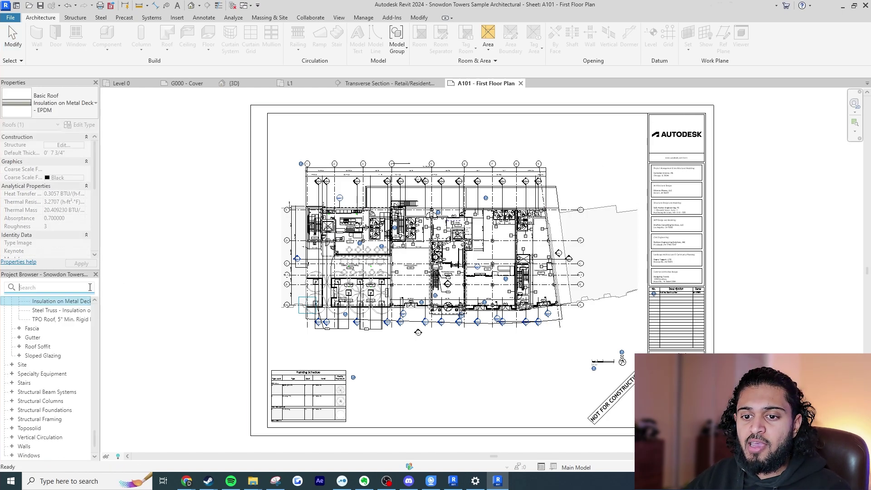
scroll(90, 373, up, 15)
scroll(20, 323, up, 3)
double_click(40, 320)
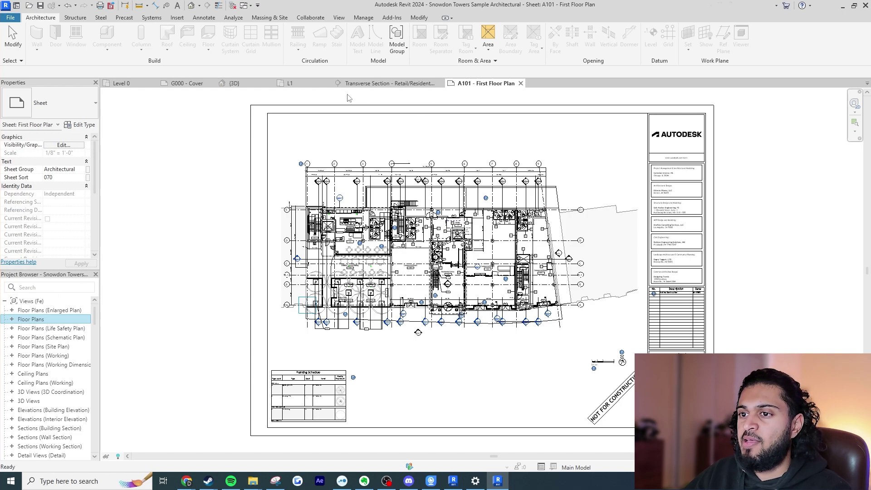
click(290, 83)
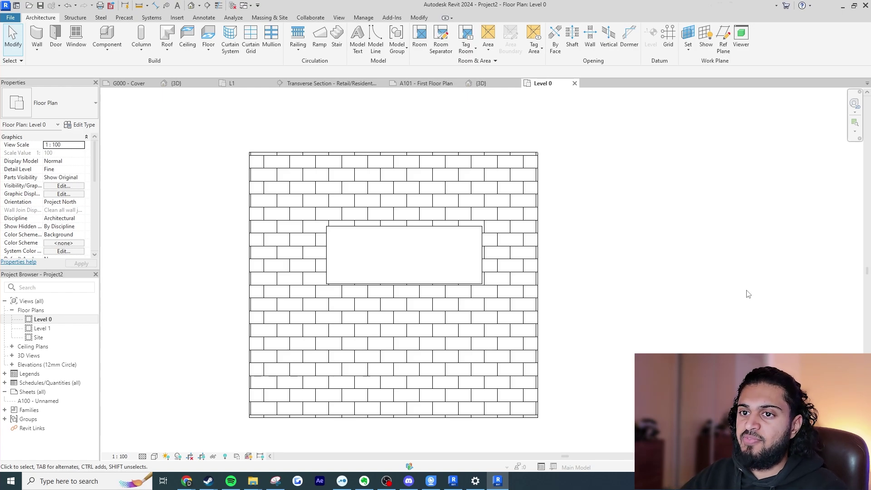
Modify the floor's sub-elements in the Level 0 plan by changing the elevation of the upper-right corner point of its rectangular opening.
click(538, 256)
click(429, 43)
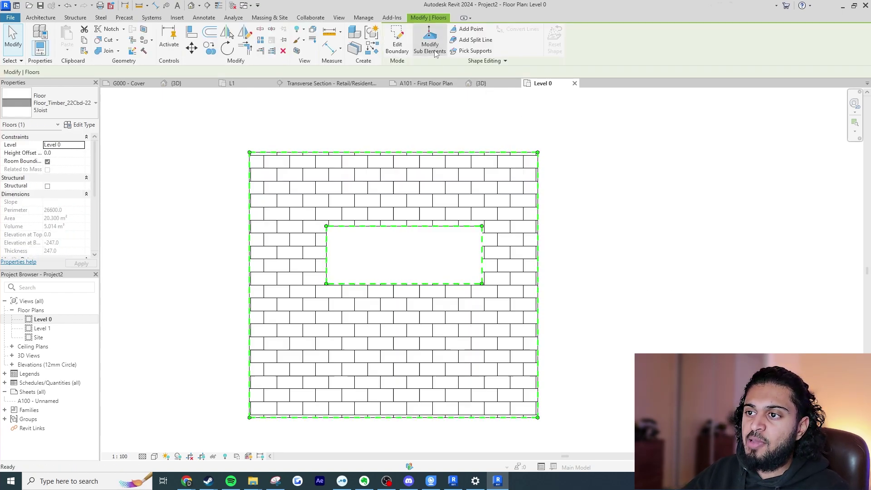
click(482, 226)
click(489, 222)
key(Return)
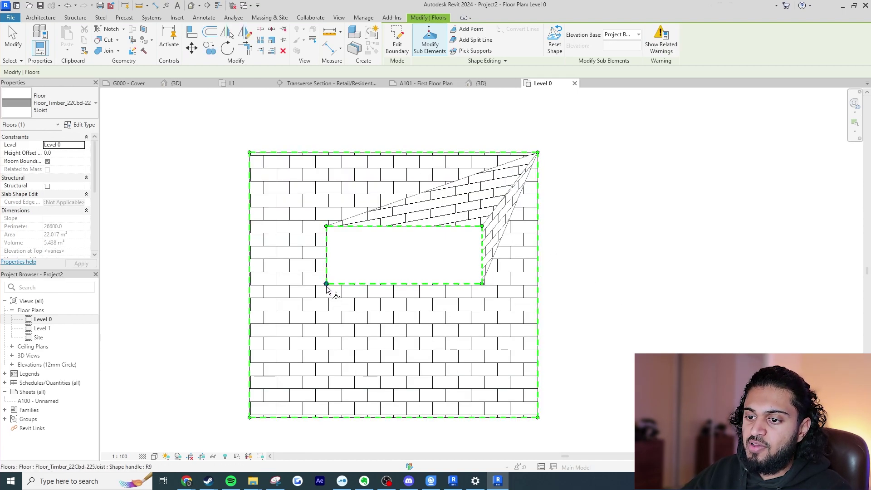
Set the elevation of the opening's lower-left corner point to 500 and finish editing the floor's shape.
click(326, 285)
click(335, 280)
text(500)
key(Return)
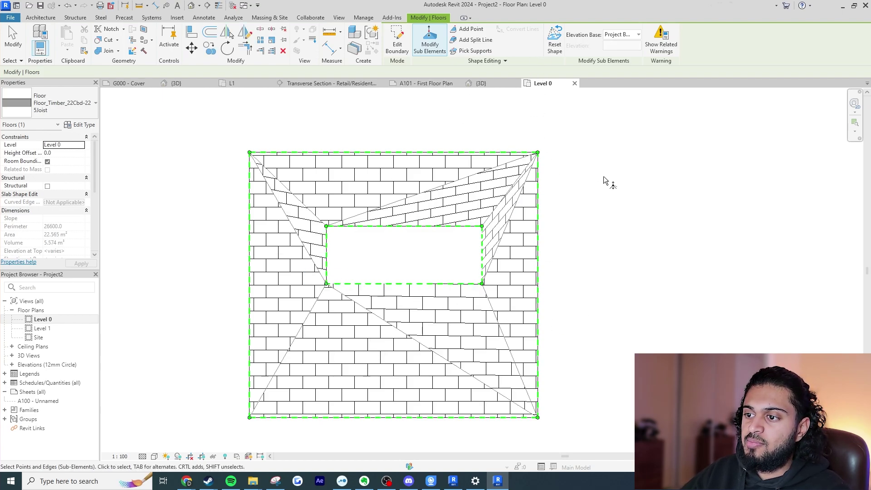
key(Escape)
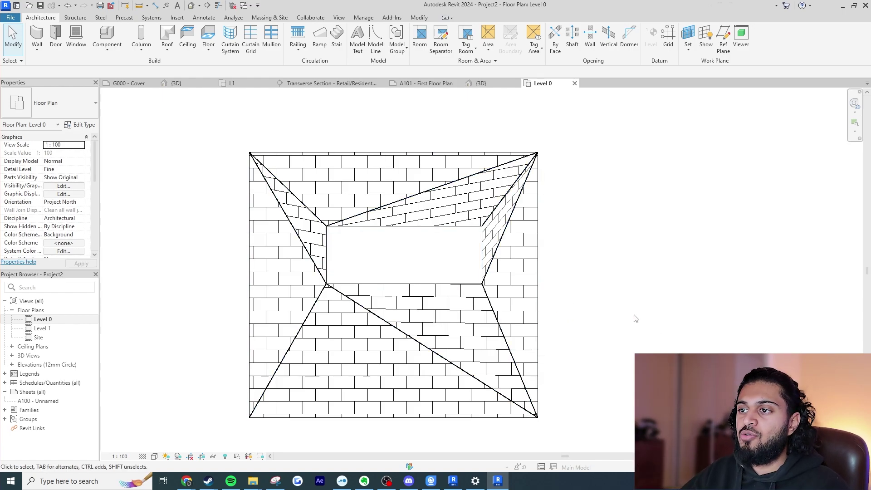
Align the brick pattern between the sloped faces below and beside the opening with the Align pattern option Selected Face.
key(a)
key(l)
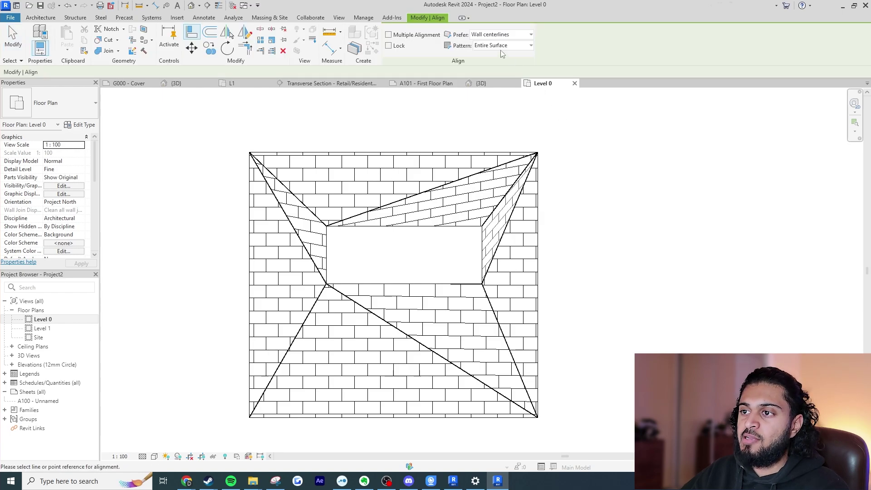
click(504, 46)
click(492, 64)
scroll(374, 332, up, 3)
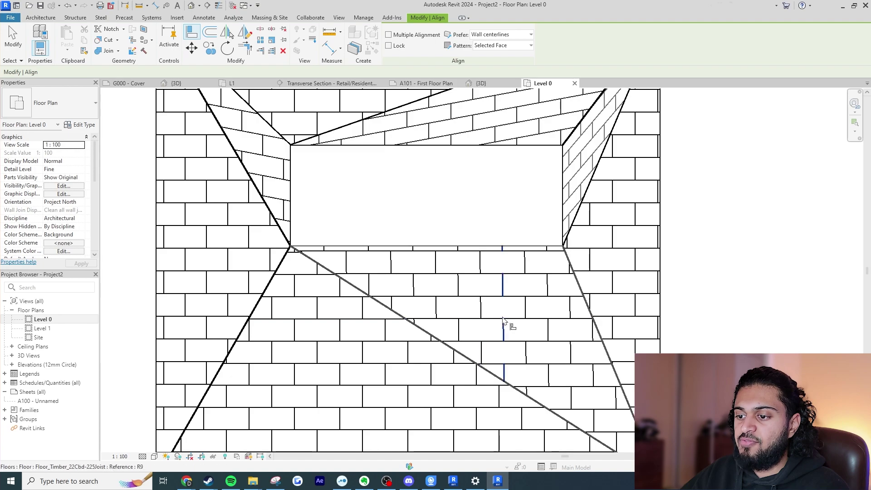
click(629, 318)
scroll(653, 295, down, 2)
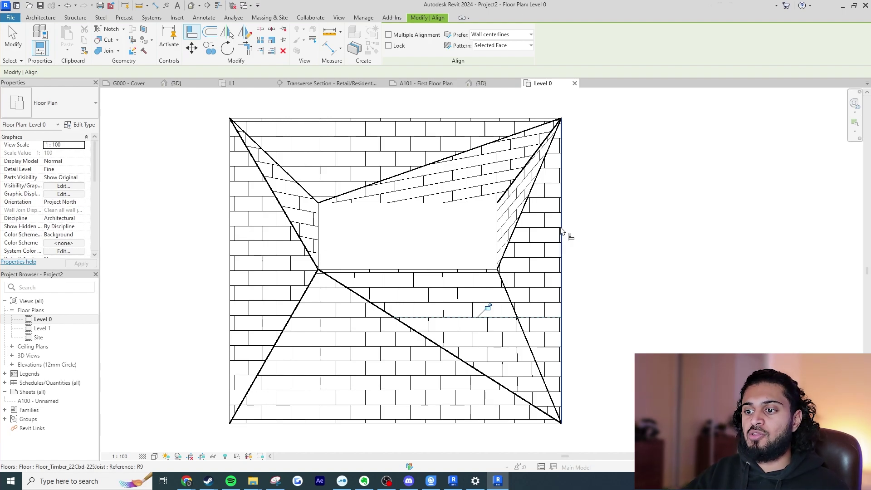
With the pattern option Entire Surface, align the floor's brick pattern first to its lower edge, and then to the diagonal fold line.
click(492, 46)
click(499, 56)
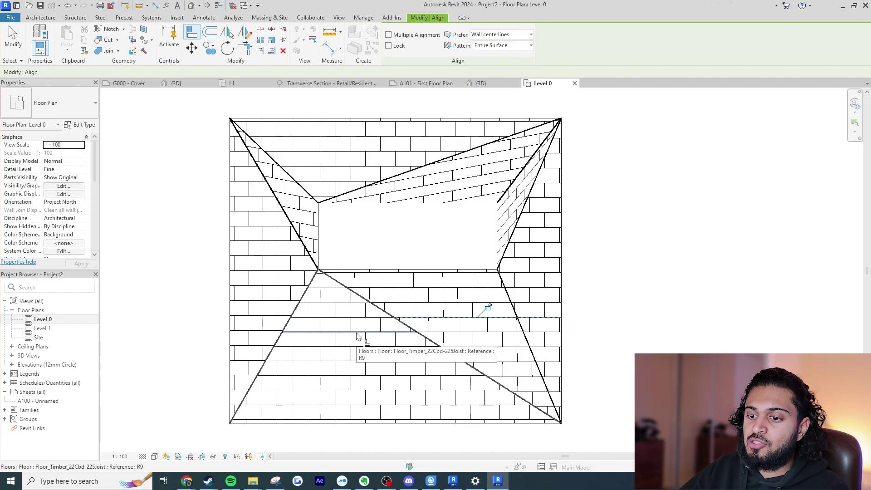
click(386, 423)
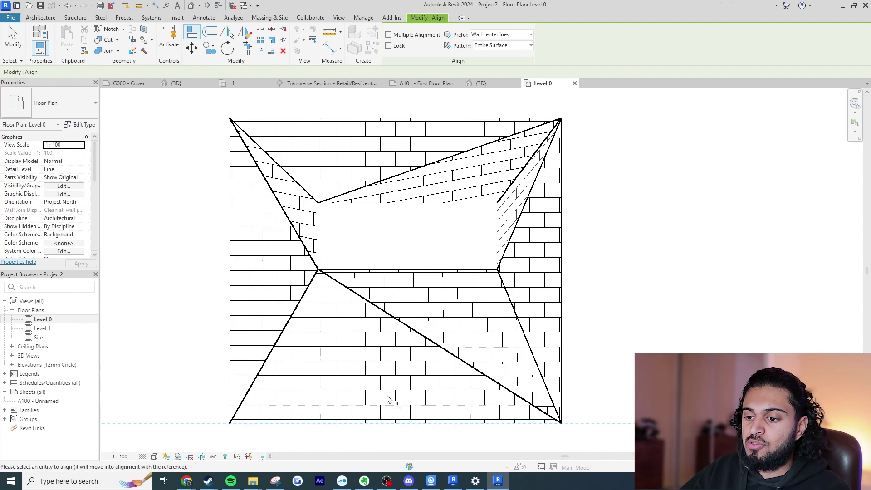
click(388, 390)
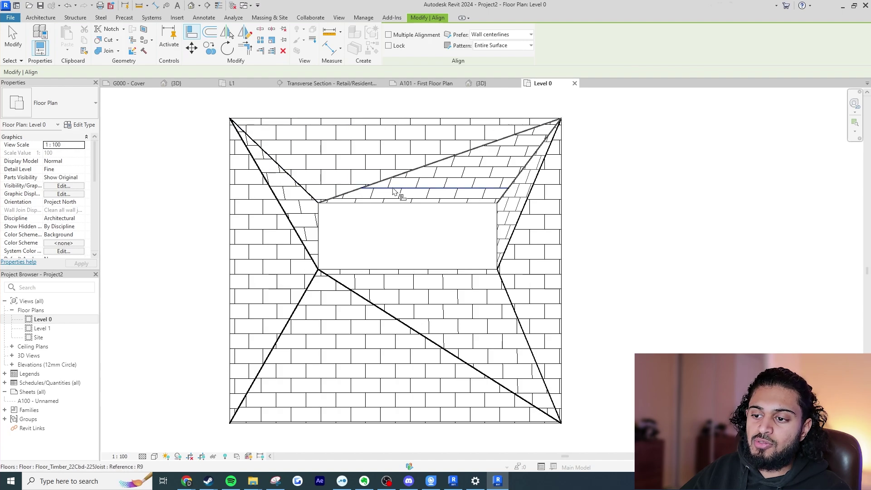
click(415, 335)
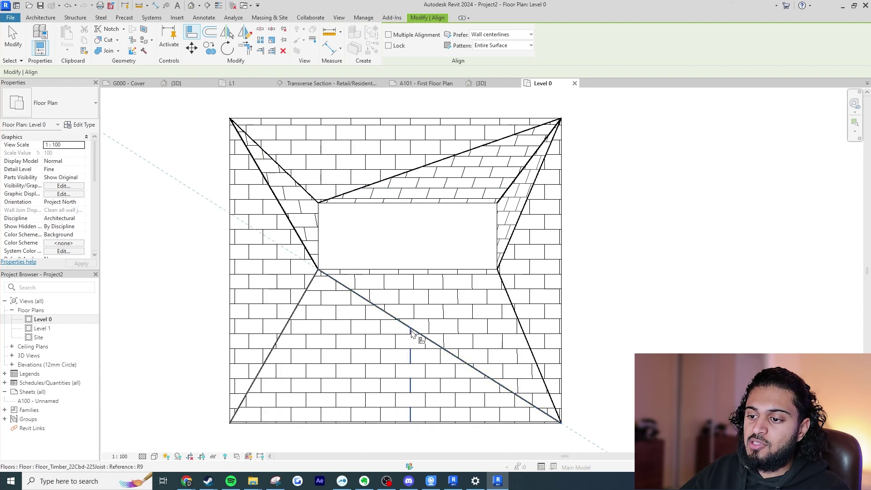
click(372, 335)
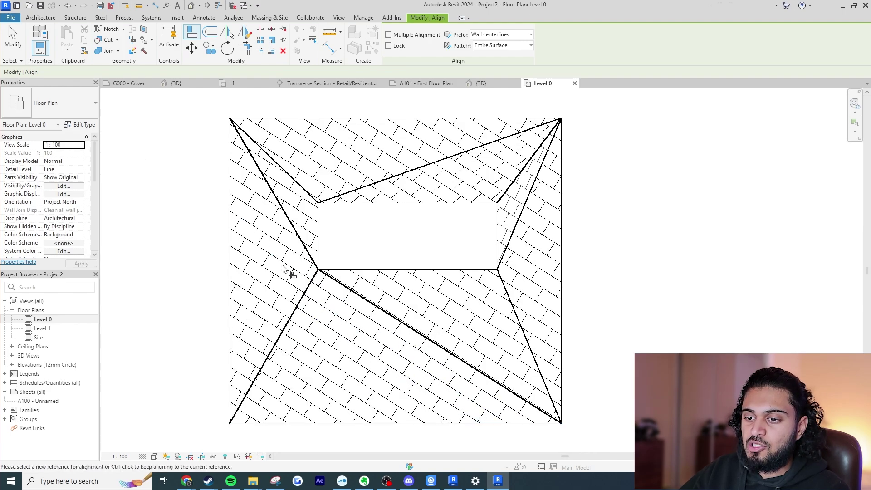
With the pattern option Selected Face, align the patterns of the two faces below the opening and the right-hand face to the floor's lower edge.
click(510, 45)
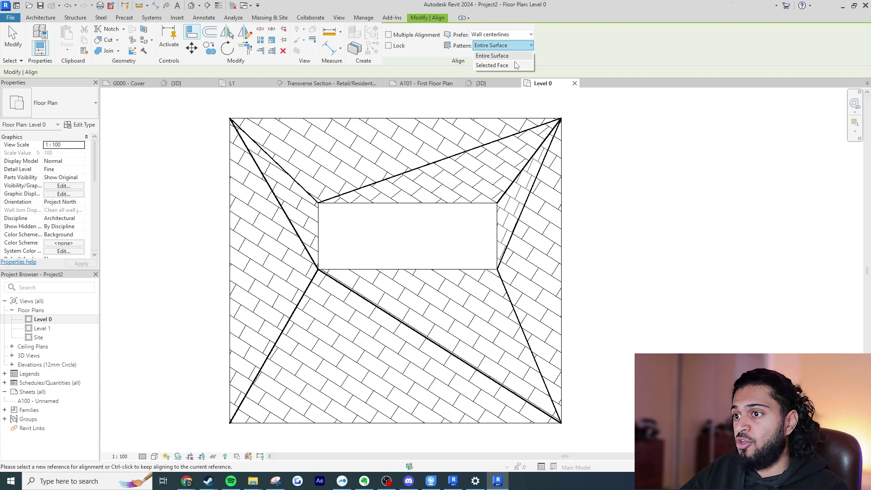
click(516, 65)
click(406, 422)
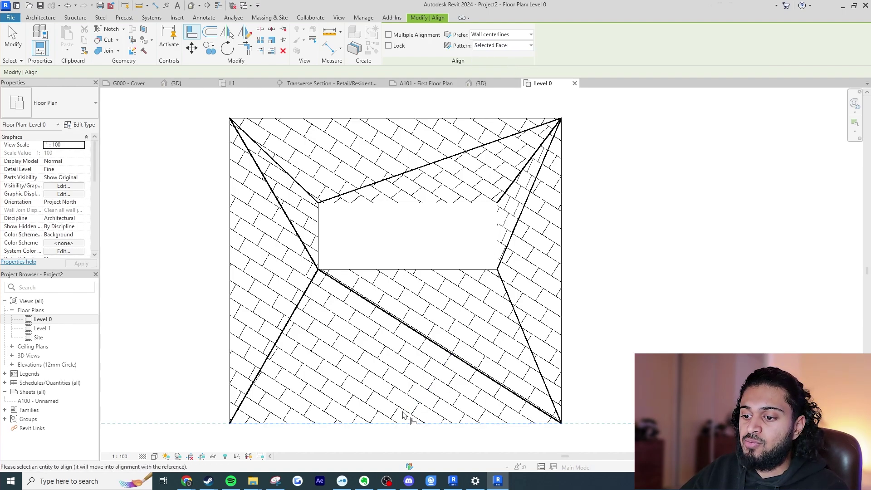
click(409, 405)
click(510, 423)
click(499, 369)
click(488, 423)
click(540, 306)
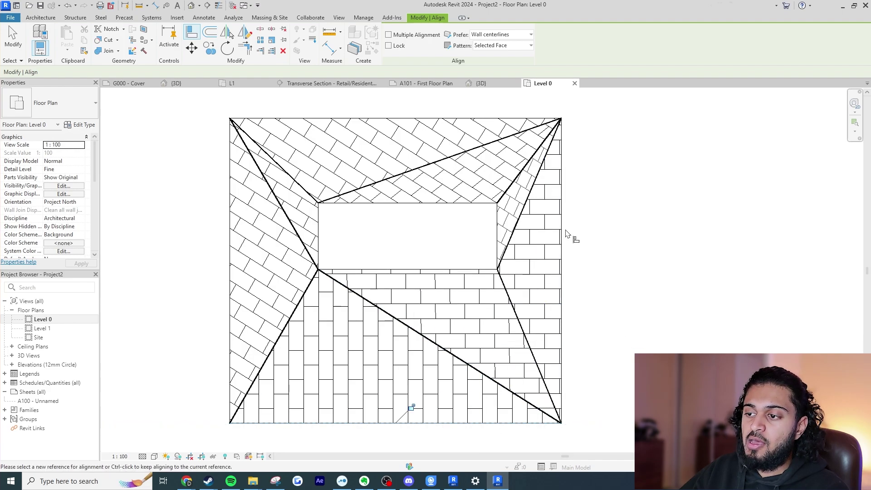
Switch the Align pattern option back to Entire Surface and pick the floor's lower edge as the alignment reference.
click(508, 45)
click(511, 57)
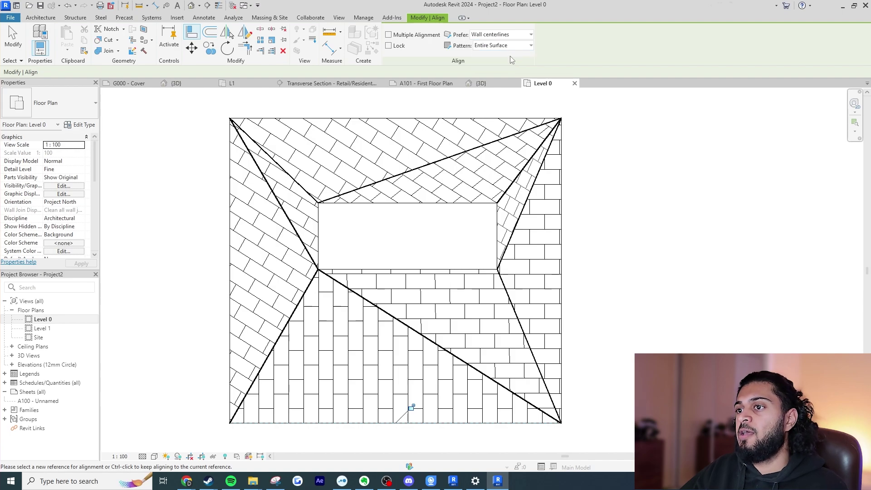
click(441, 423)
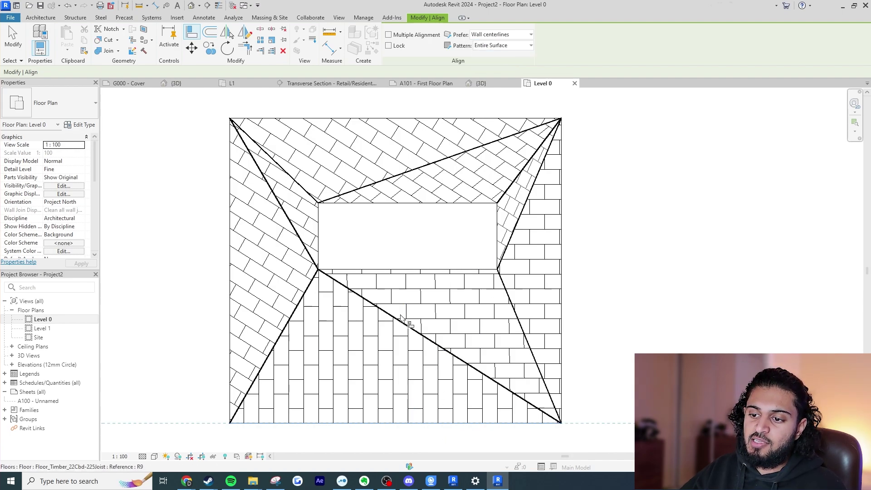
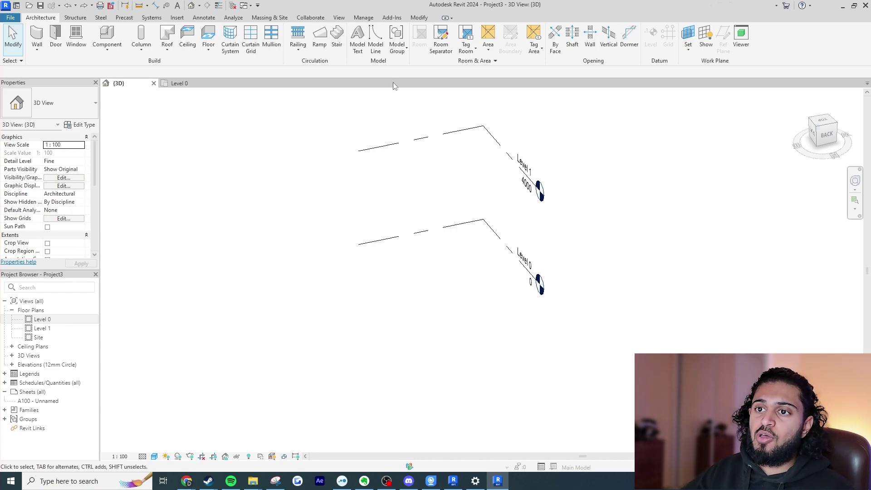
Create a rectangular Generic - 1000mm toposolid of about 147 m² on Level 0 and view it in 3D.
click(282, 19)
middle_drag(334, 128, 255, 83)
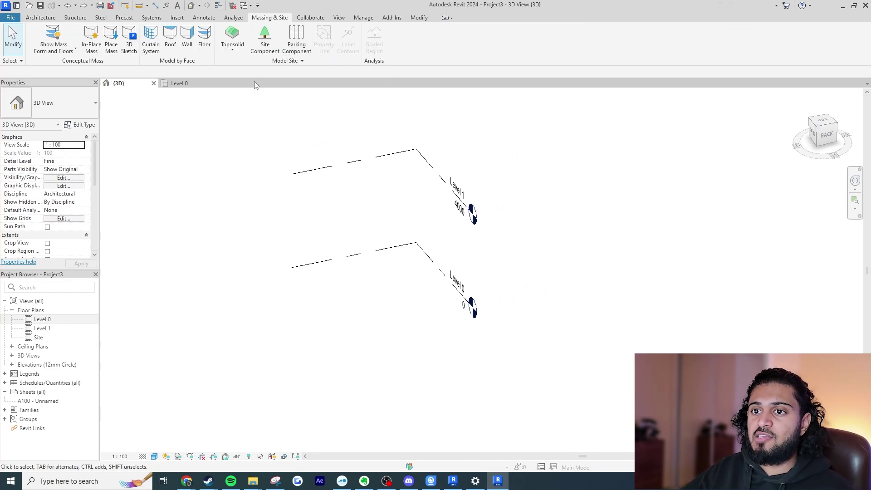
click(233, 34)
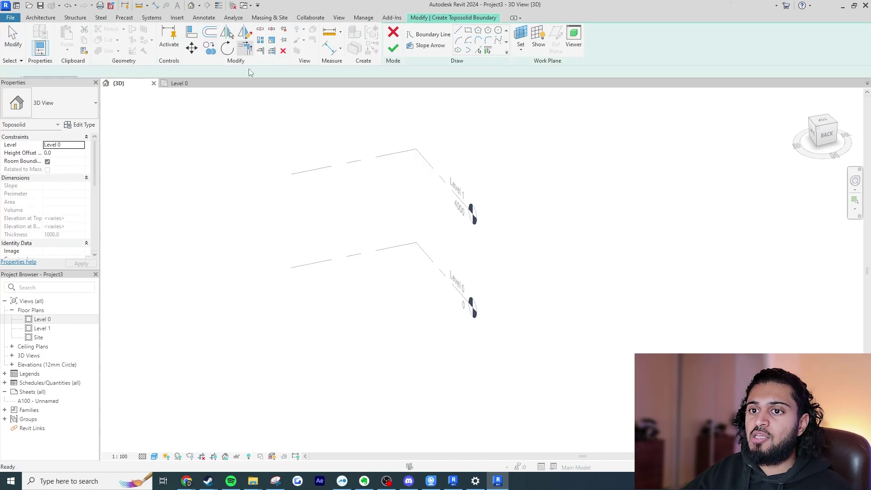
click(467, 30)
click(388, 173)
click(589, 305)
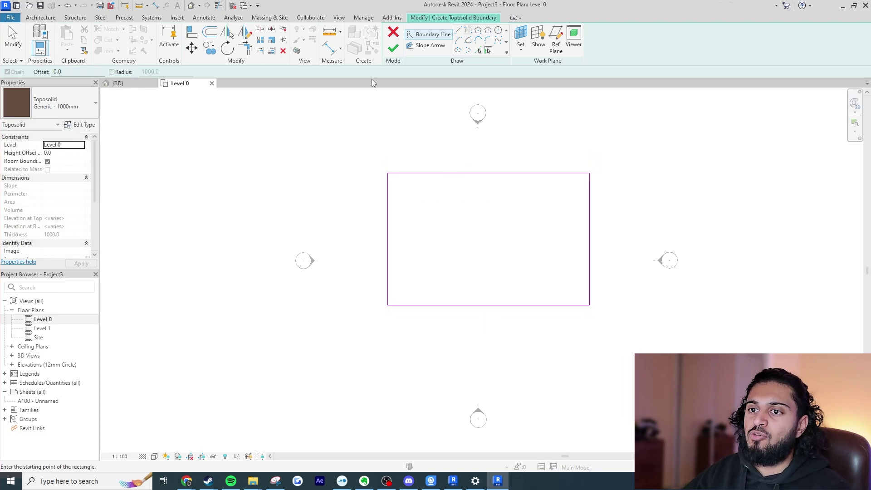
click(393, 48)
click(126, 85)
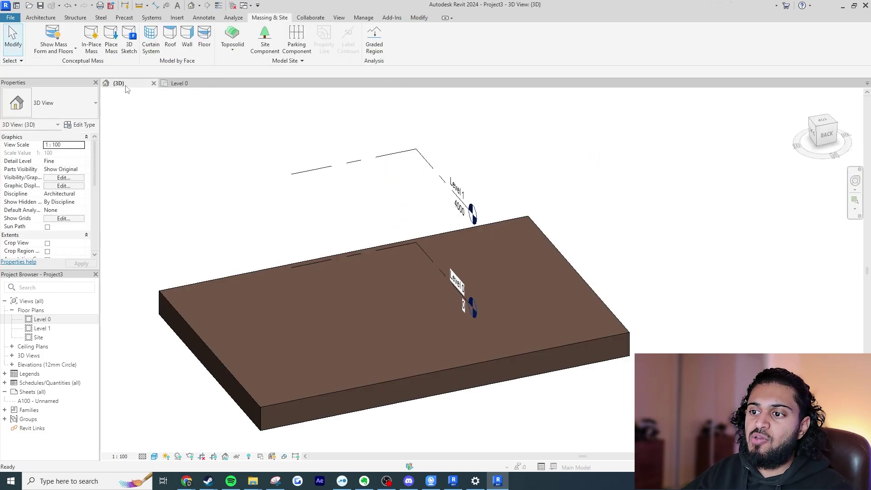
scroll(290, 222, down, 2)
shift+middle_drag(288, 226, 264, 249)
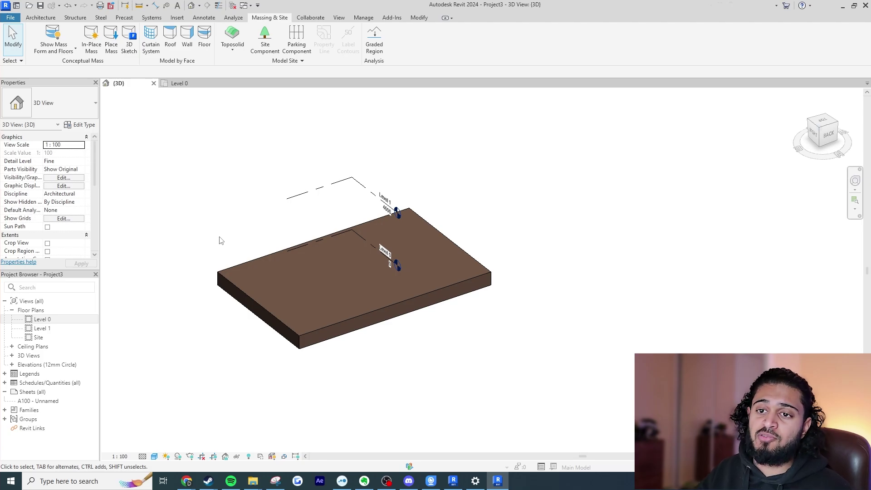
Open the toposolid's boundary sketch in the Level 0 plan and delete the rectangle's right-hand edge.
click(180, 83)
click(422, 228)
middle_drag(422, 228, 358, 250)
click(393, 40)
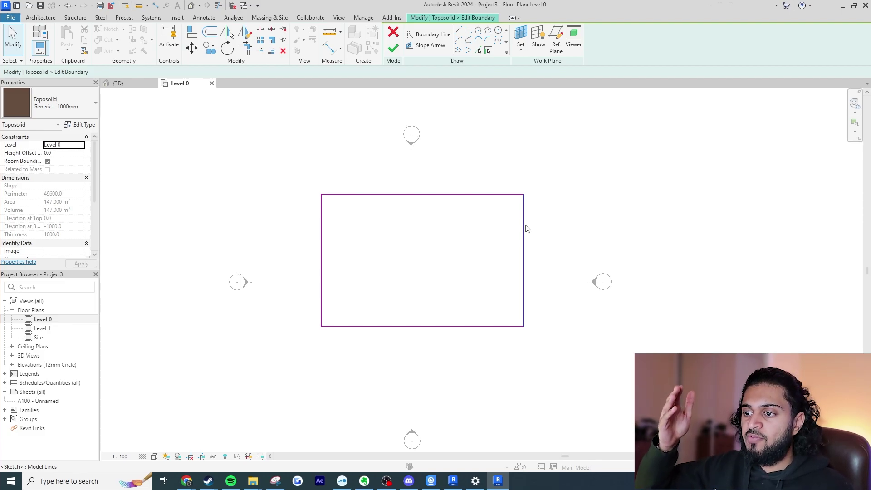
click(525, 228)
key(Delete)
Close the toposolid boundary with an inward-curving arc of about 10,658 mm radius, finish the sketch and show the 3D view.
click(458, 40)
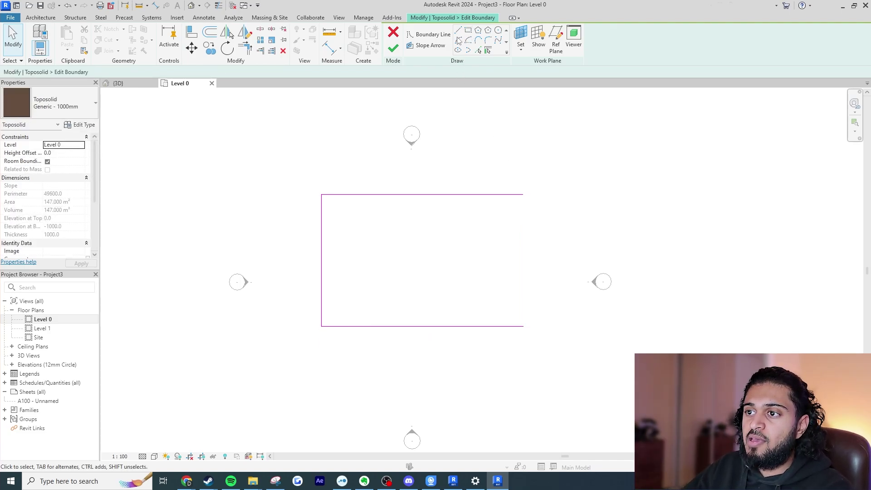
click(523, 195)
click(523, 326)
click(508, 265)
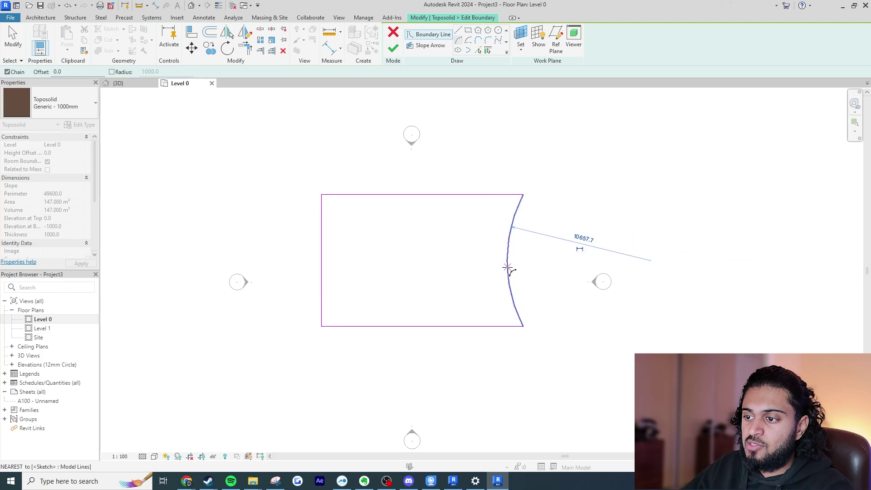
click(392, 48)
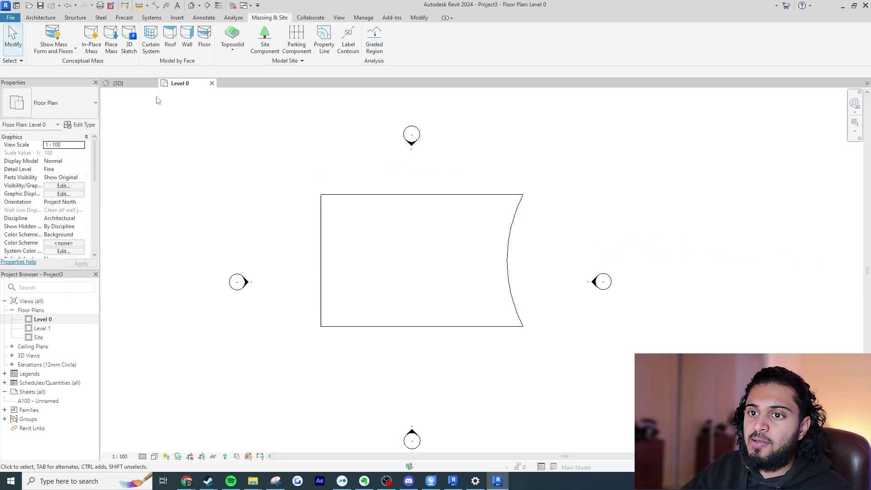
click(118, 83)
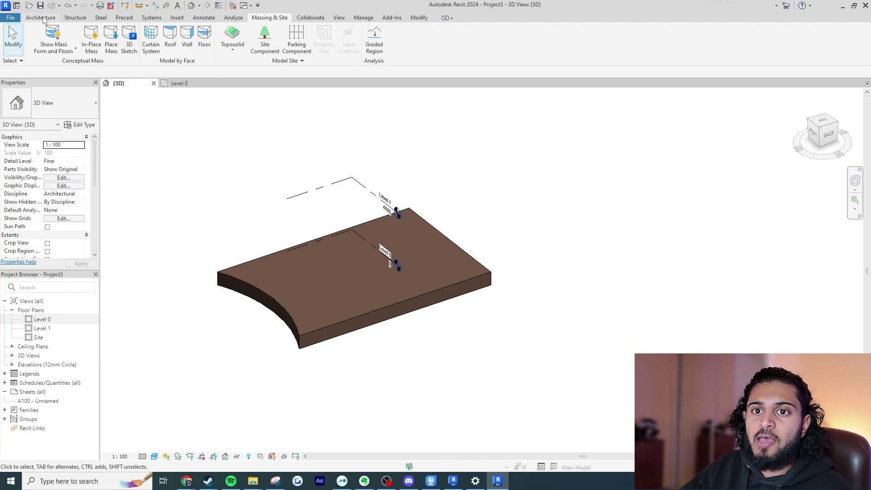
Edit the toposolid's sub-elements in 3D and add three absolute shape points at elevation 0.0 across its top surface.
click(328, 244)
middle_drag(451, 131, 488, 133)
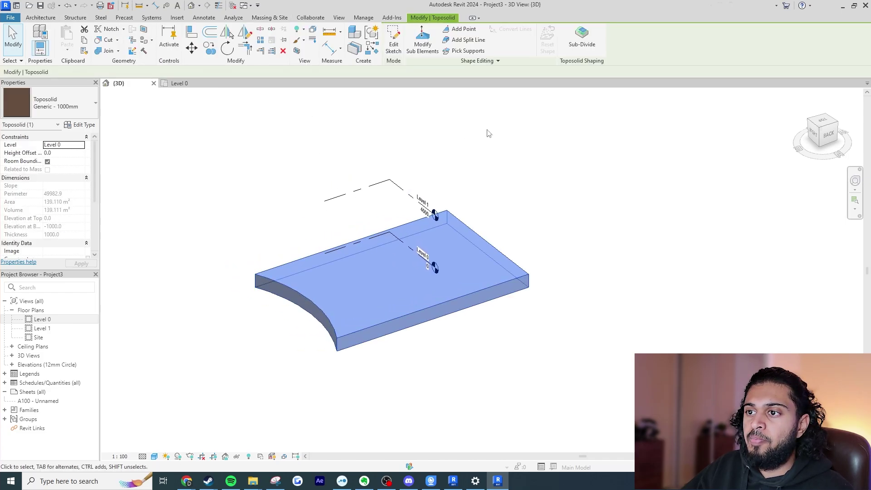
scroll(447, 159, up, 2)
middle_drag(447, 159, 477, 148)
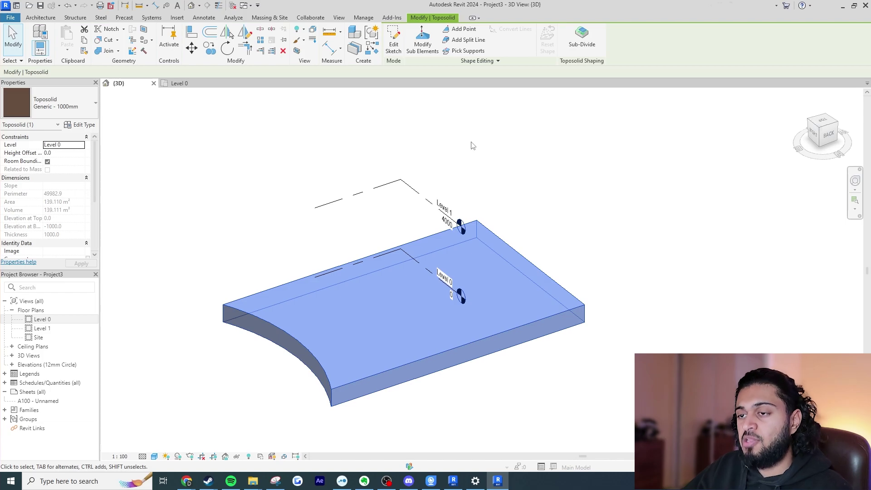
click(422, 42)
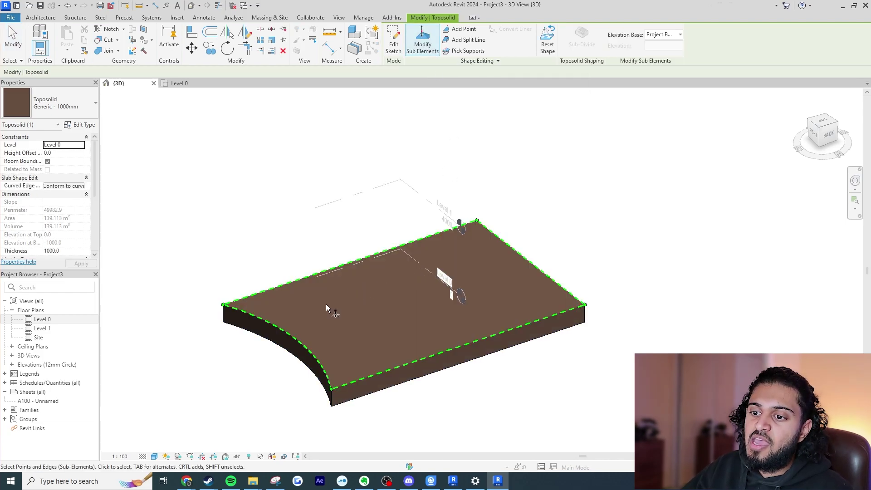
click(464, 29)
click(438, 320)
click(504, 276)
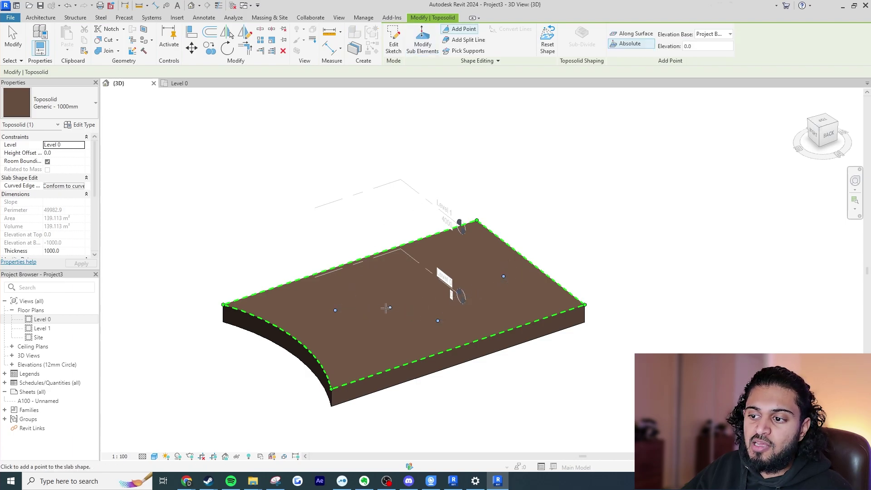
Adjust the toposolid's three added shape points, raising the two outer ones and setting the middle one's elevation to -200.
key(Escape)
click(335, 310)
click(344, 305)
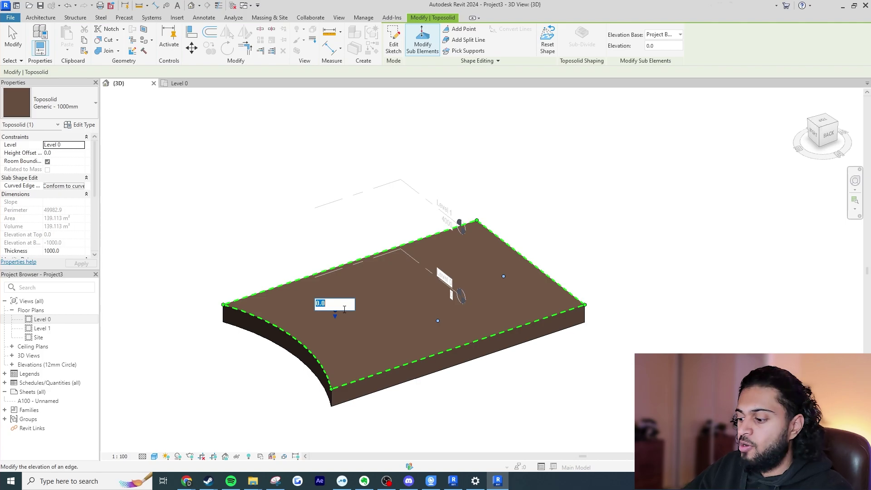
key(Return)
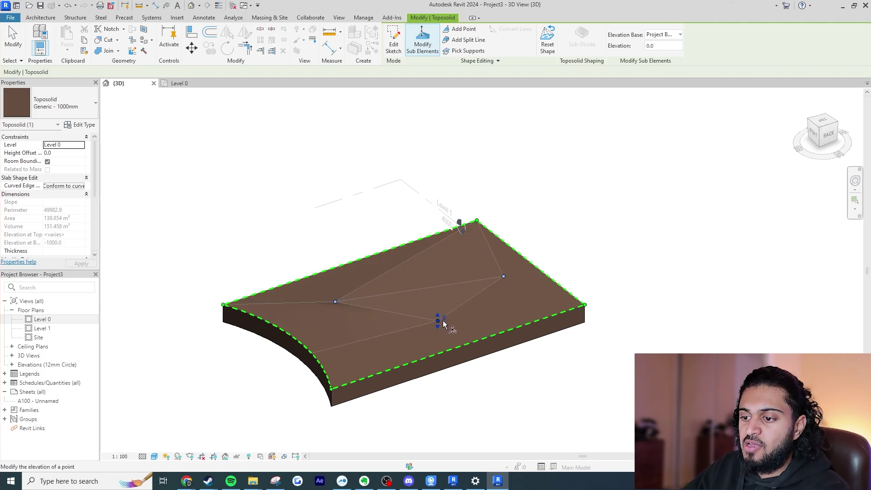
click(438, 321)
text(-20)
key(Return)
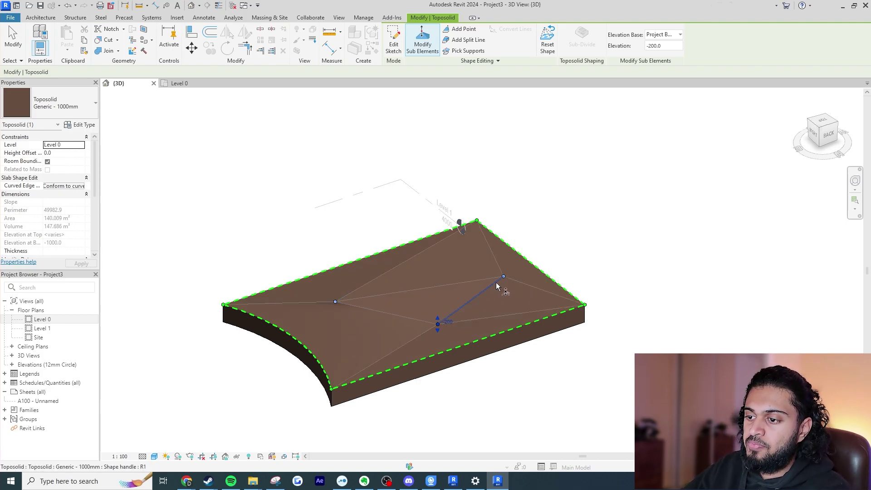
click(510, 276)
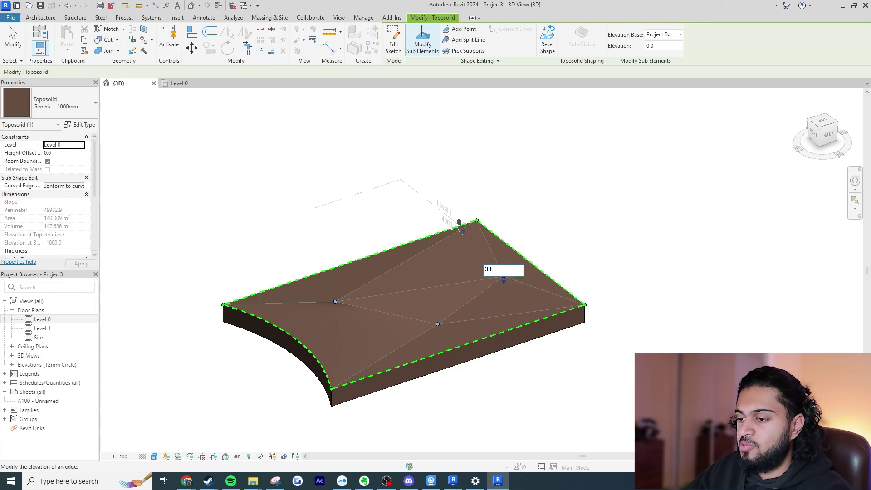
text(30)
key(Return)
click(557, 248)
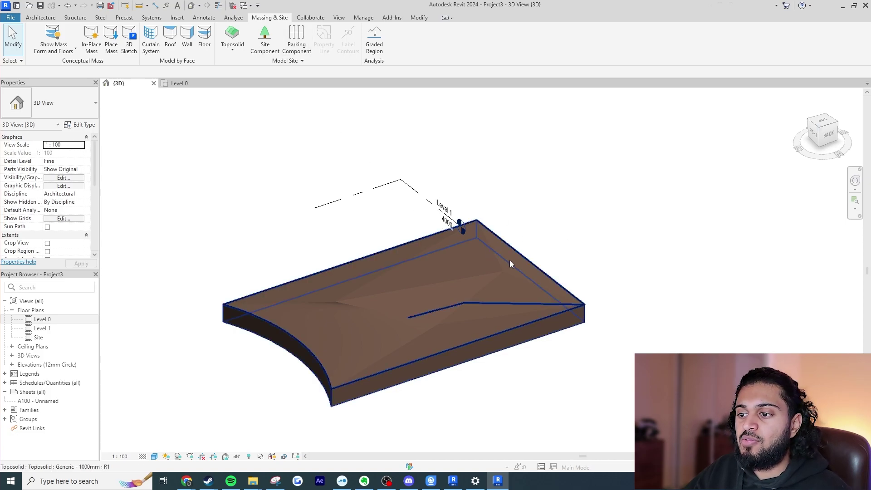
Insert a new layer in the Generic - 1000mm toposolid type's structure and move it above the core boundary.
click(455, 233)
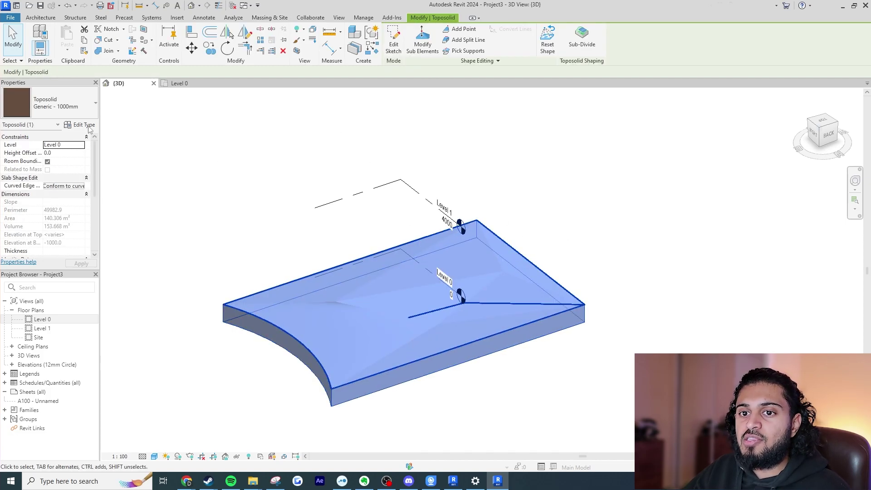
click(80, 125)
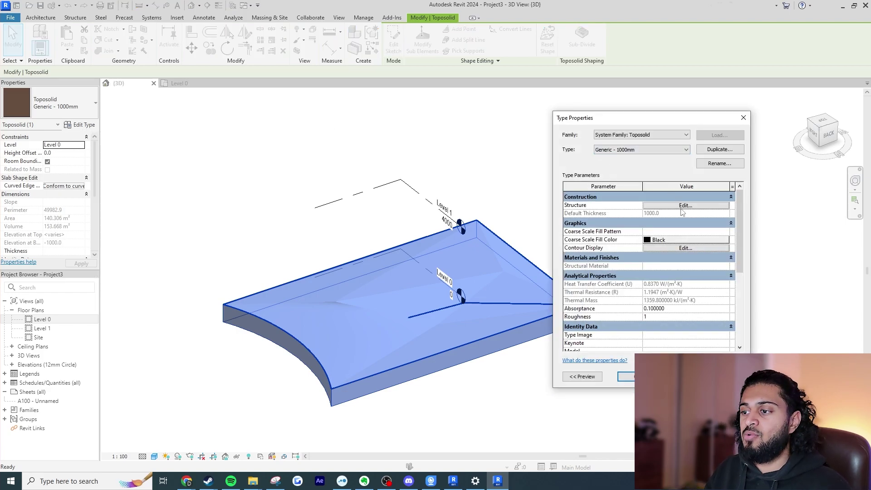
click(683, 206)
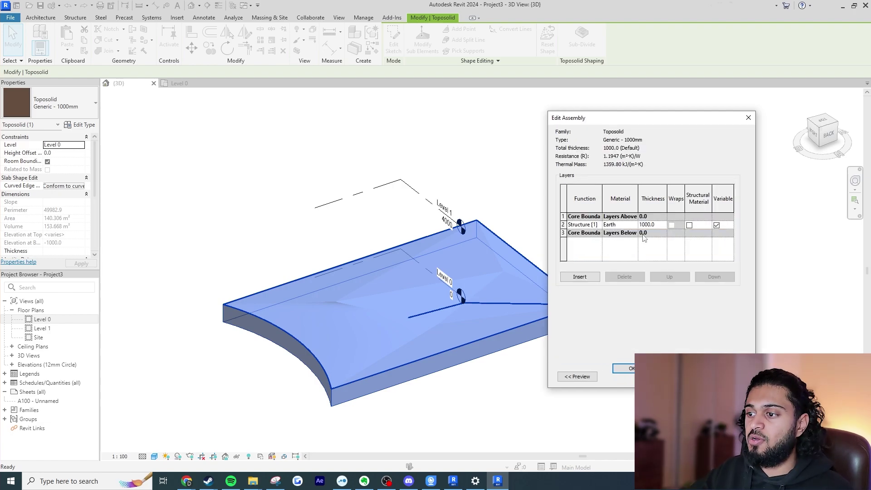
click(590, 276)
click(669, 277)
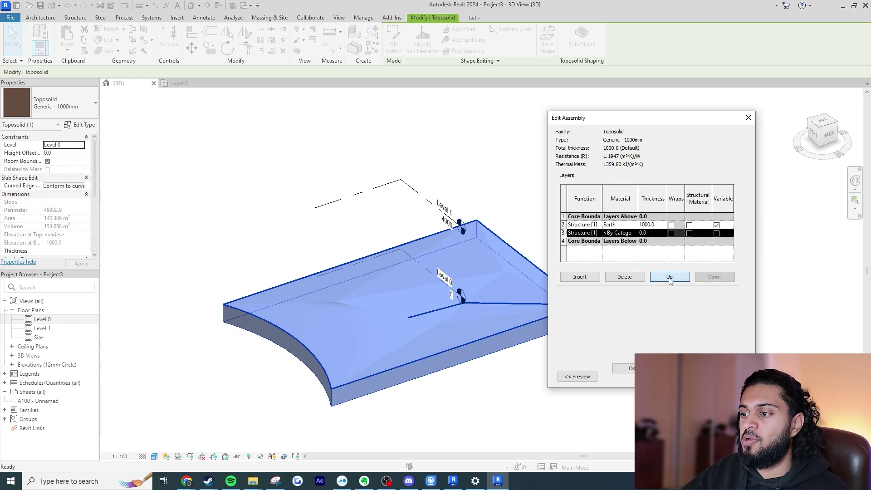
click(669, 276)
click(669, 276)
Set the new top layer's thickness to 200 and apply the changes to the toposolid type.
click(633, 218)
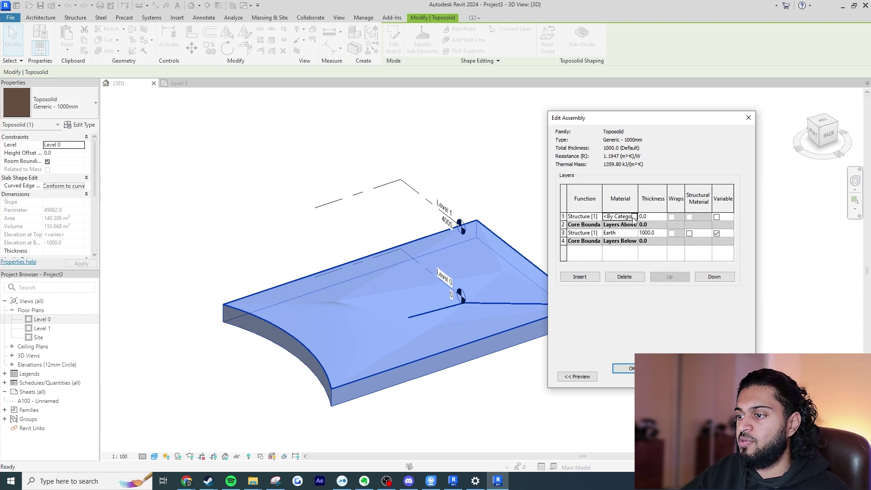
click(652, 218)
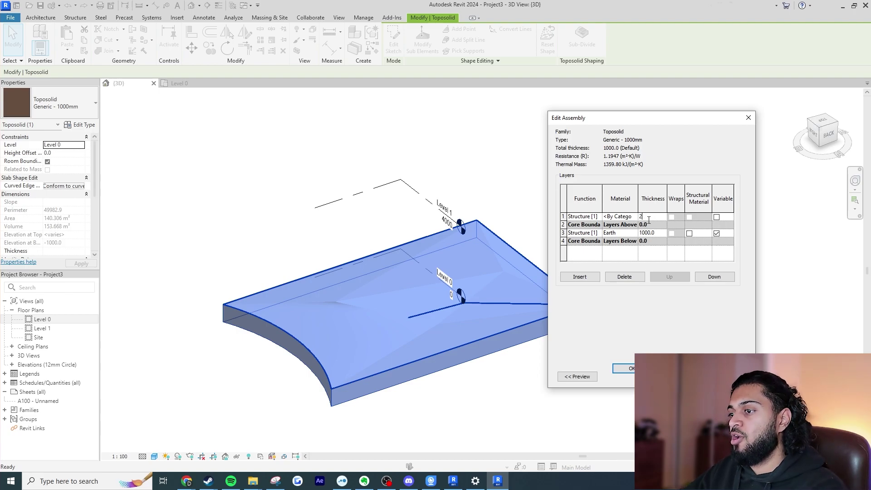
text(200)
key(Return)
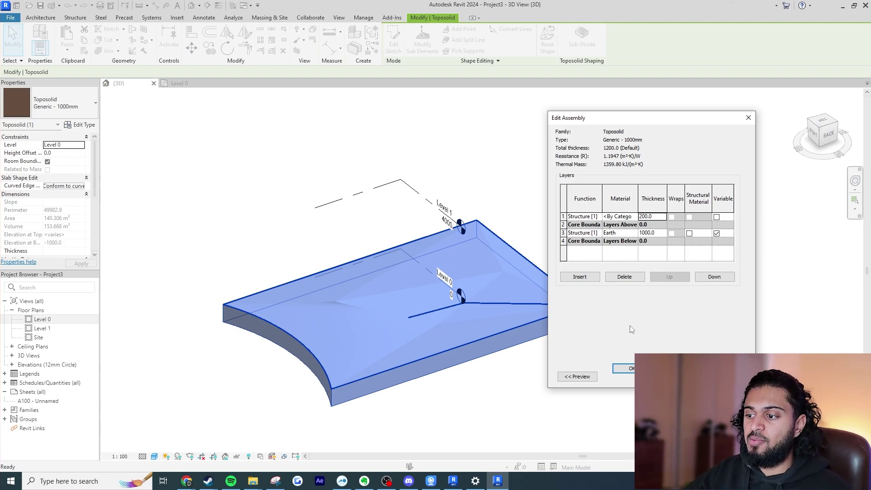
click(627, 368)
click(633, 378)
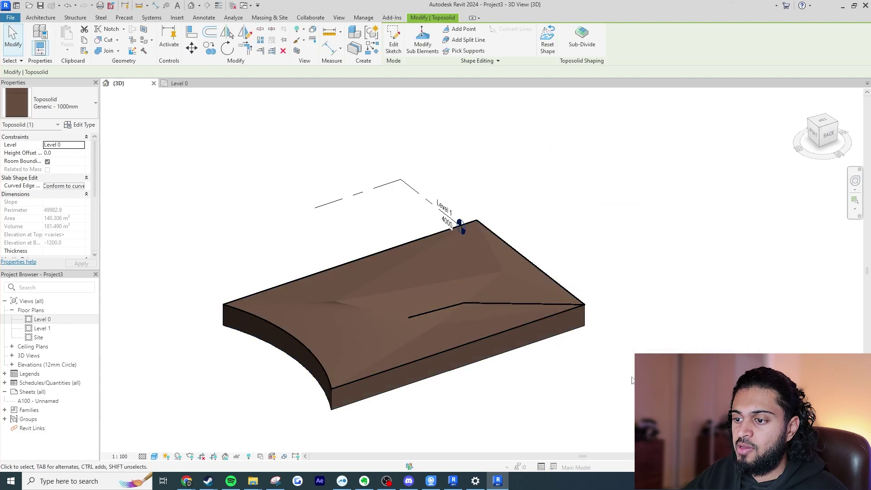
key(Escape)
shift+middle_drag(460, 222, 577, 384)
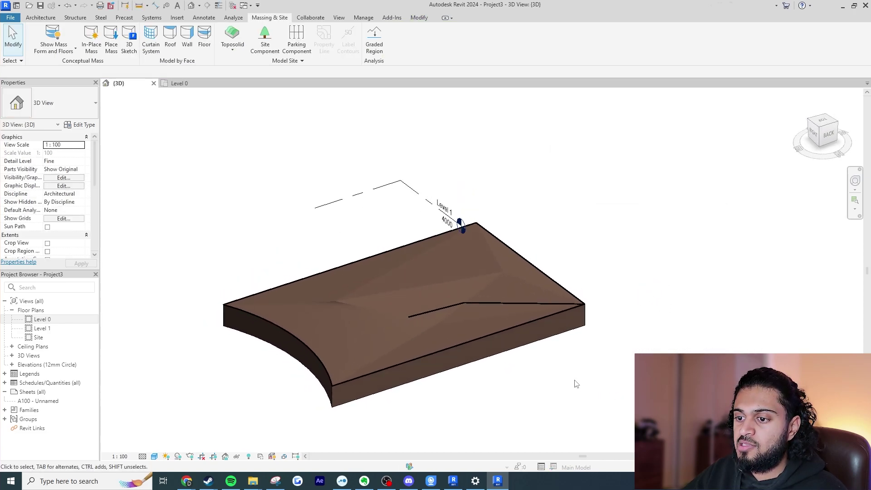
Assign the Grass material to the toposolid type's top layer and apply it to the model.
click(410, 360)
click(85, 126)
click(719, 206)
click(633, 217)
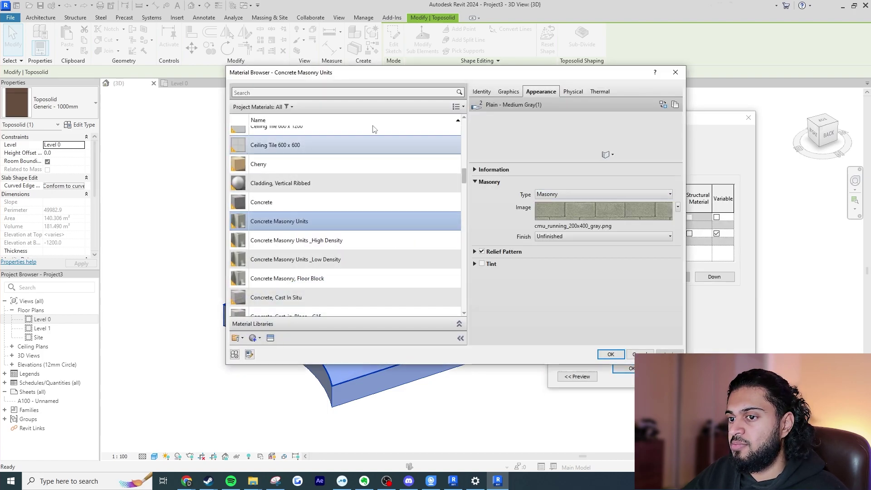
click(340, 93)
text(grass)
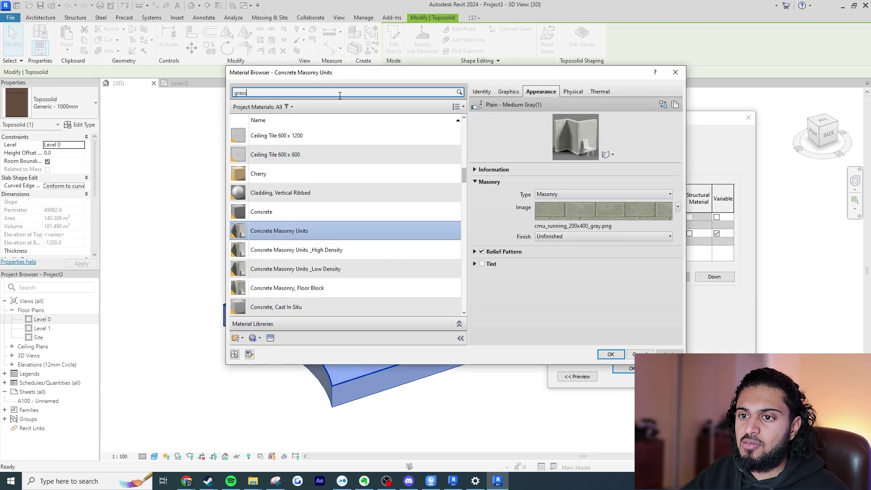
click(307, 148)
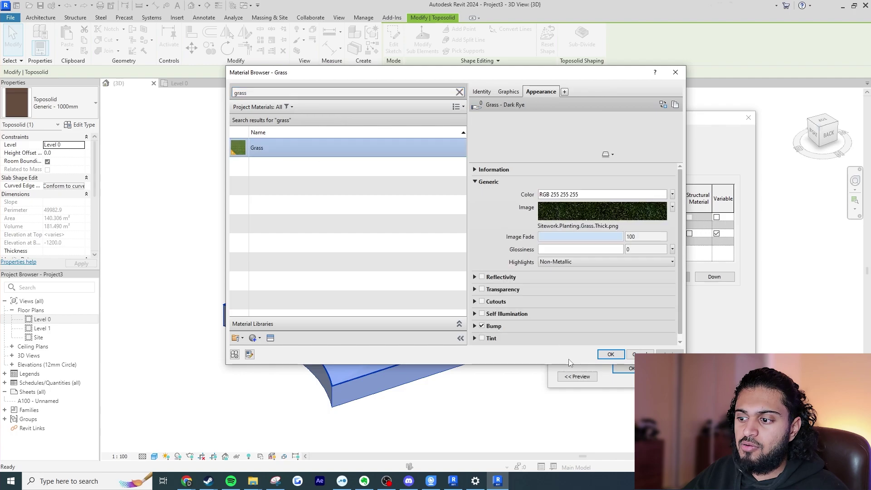
click(611, 355)
click(634, 376)
click(631, 375)
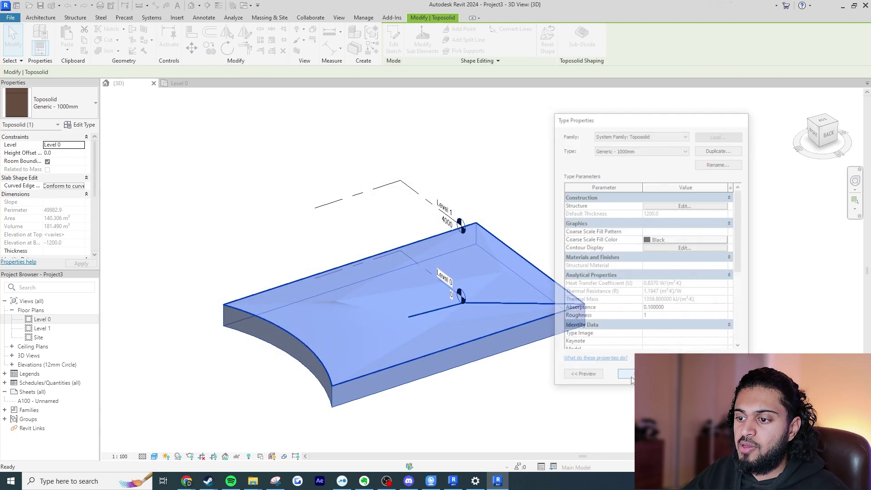
click(590, 352)
shift+middle_drag(587, 349, 614, 307)
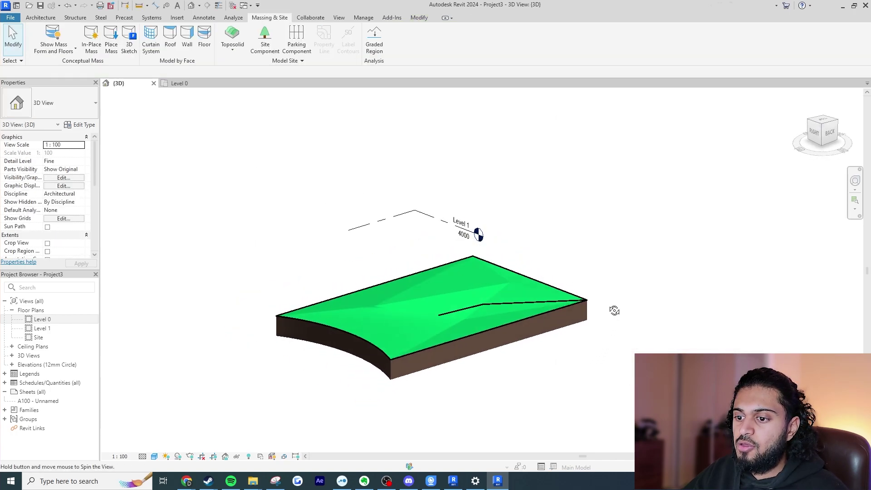
Set the 3D view's detail level to Coarse.
scroll(355, 302, up, 5)
click(154, 456)
click(159, 435)
click(155, 456)
click(159, 427)
shift+middle_drag(159, 426, 207, 416)
scroll(208, 416, down, 3)
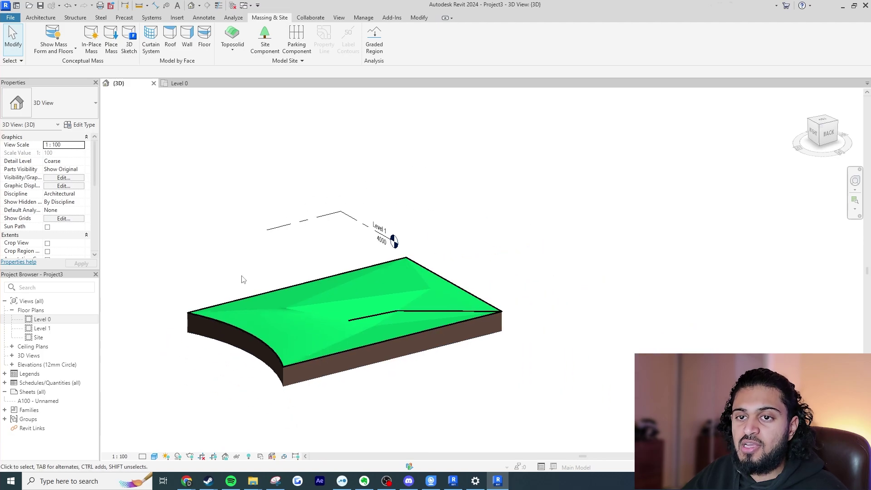
Create a section box around the toposolid and pull its curved-edge side inward to cut through the solid.
click(286, 297)
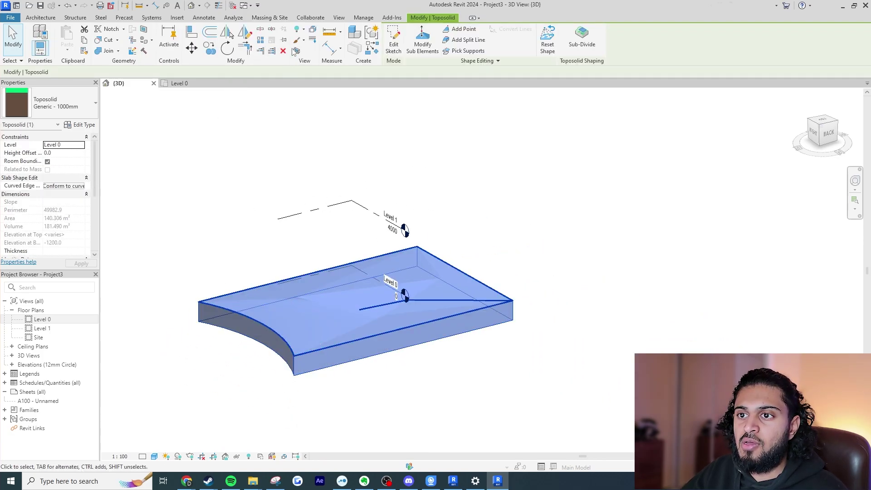
click(297, 51)
click(278, 320)
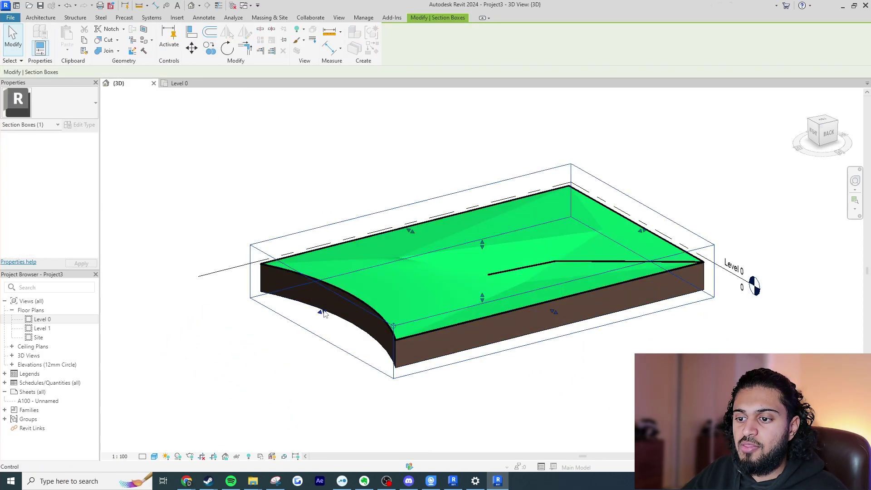
drag(321, 312, 375, 298)
click(553, 403)
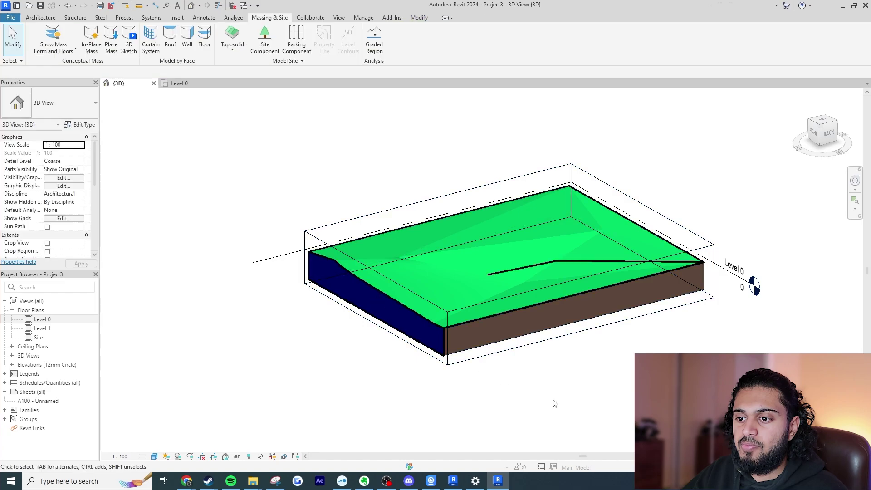
Set the 3D view's detail level to Medium and examine the layers on the toposolid's cut face.
click(154, 457)
click(156, 439)
scroll(445, 342, up, 3)
mouse_move(445, 342)
shift+middle_down()
mouse_move(523, 326)
mouse_move(482, 335)
mouse_move(572, 400)
shift+middle_up()
scroll(545, 400, down, 3)
shift+middle_drag(517, 399, 513, 405)
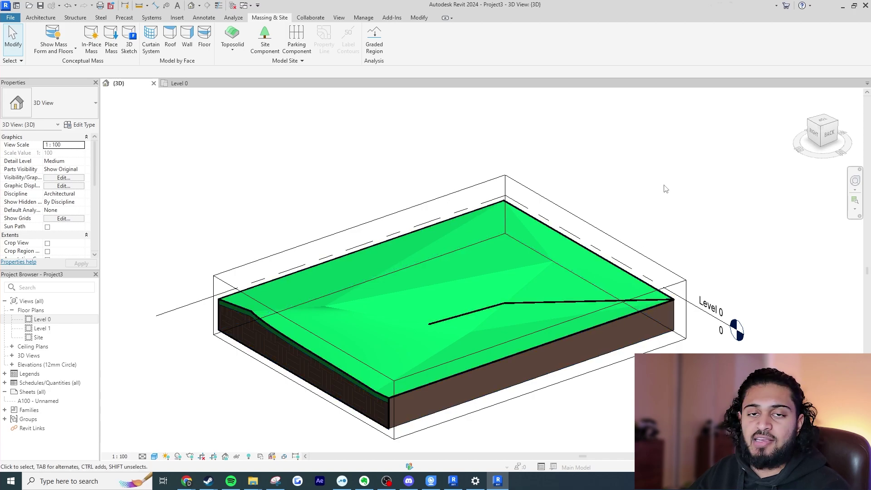
shift+middle_drag(666, 188, 629, 227)
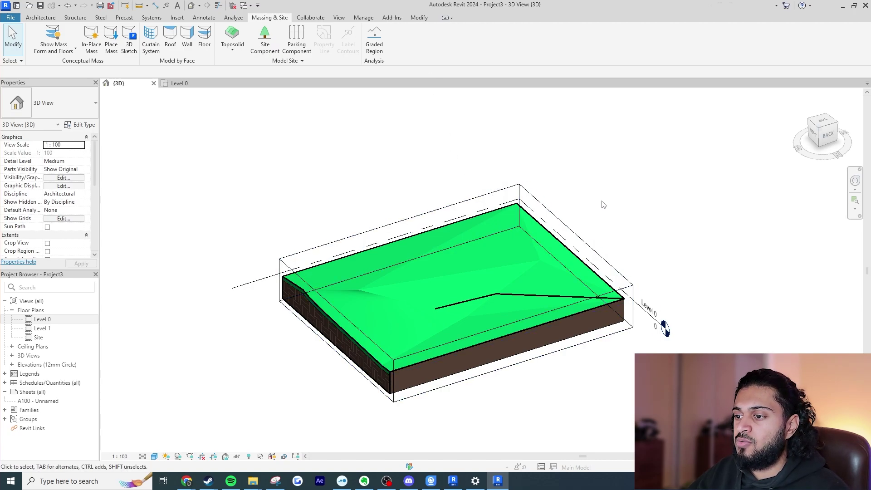
Start a new in-place mass with the default name and show the Level 0 plan for sketching its profile.
middle_drag(602, 201, 566, 222)
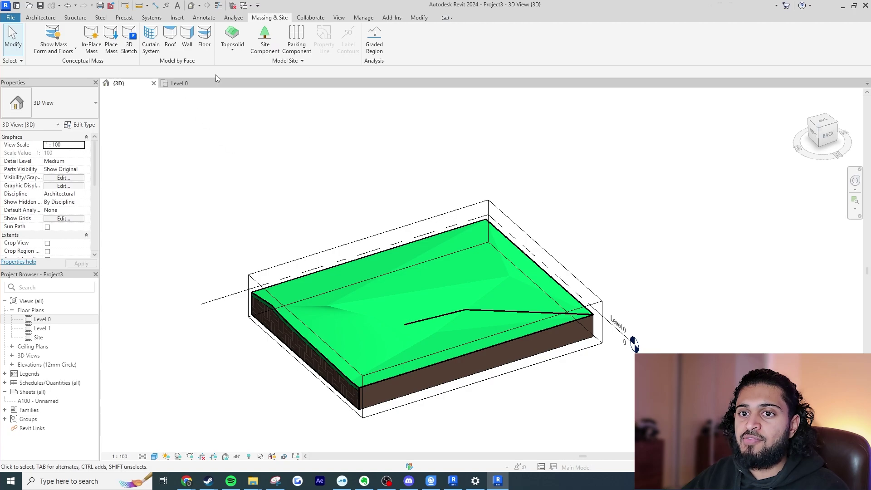
click(91, 51)
click(436, 257)
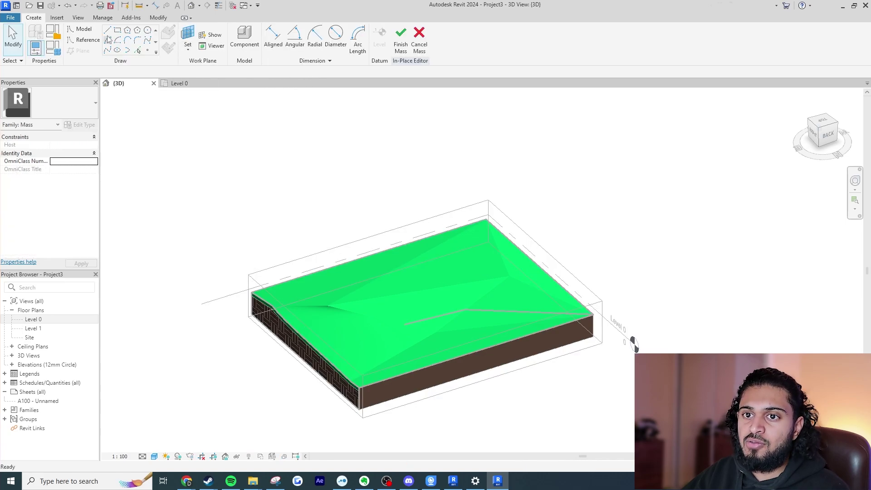
click(118, 30)
key(ctrl+Tab)
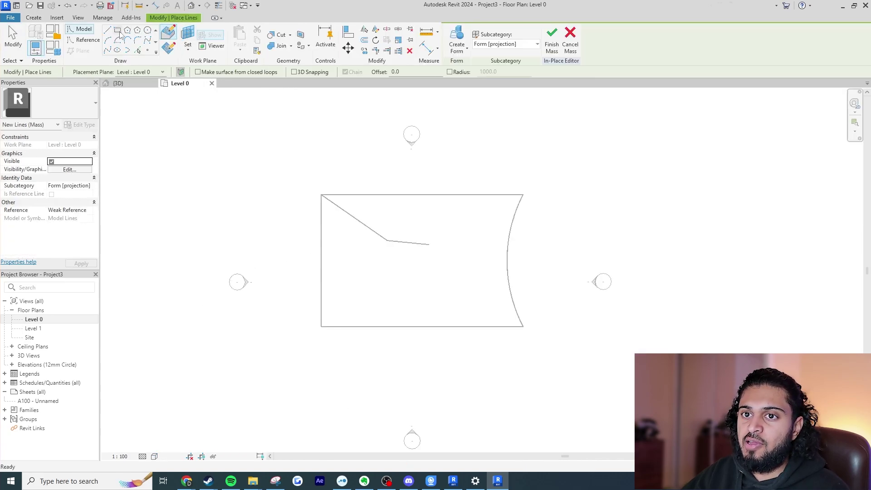
click(128, 30)
click(418, 242)
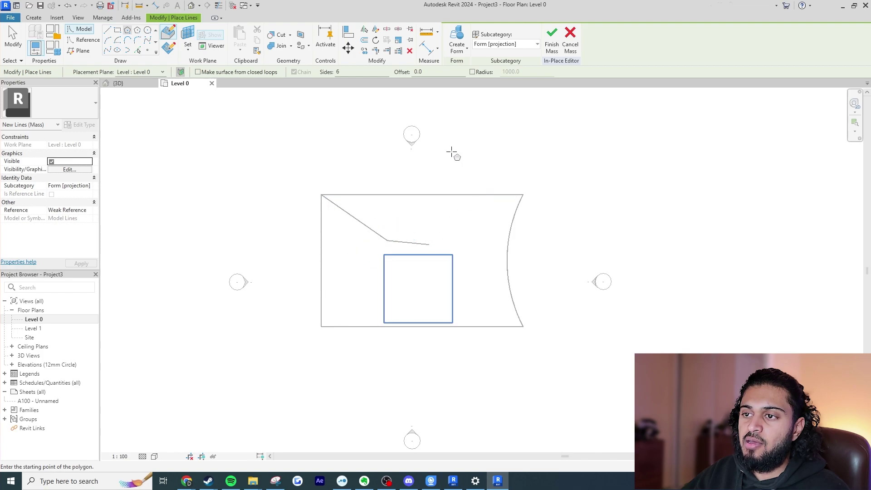
click(169, 49)
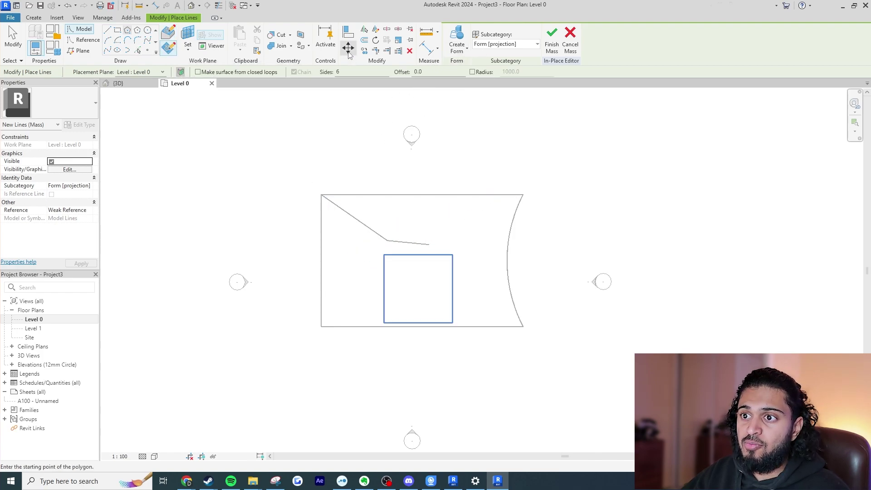
click(374, 235)
Draw a rectangular mass profile inside the toposolid's outline on Level 0.
click(117, 30)
click(377, 233)
key(Escape)
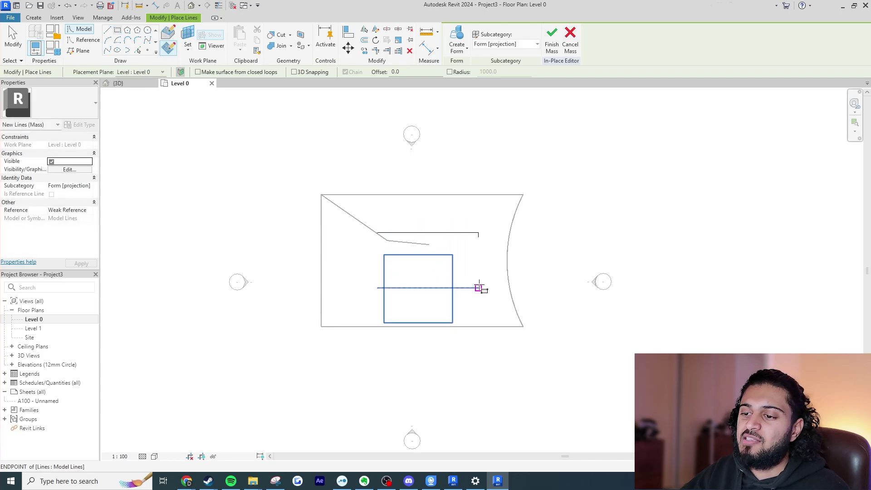
Create a void form from the rectangle's four lines in the 3D view.
click(116, 83)
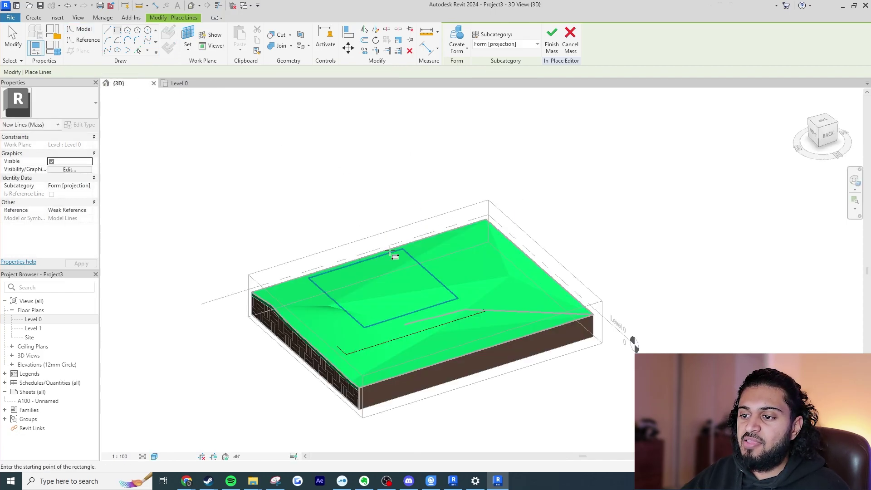
key(Escape)
click(453, 325)
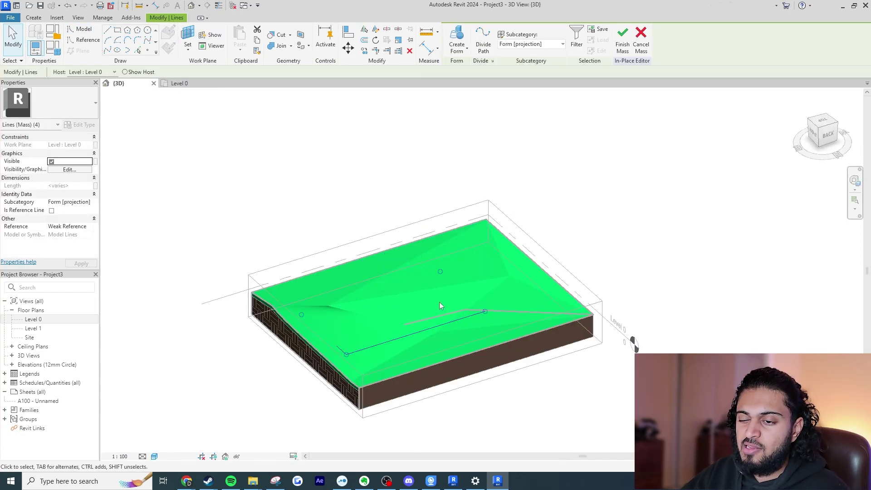
click(457, 47)
click(469, 85)
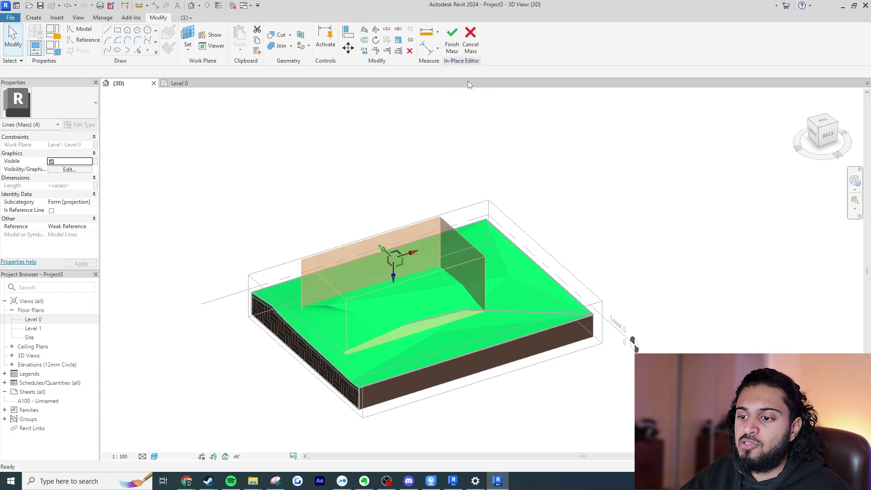
click(486, 159)
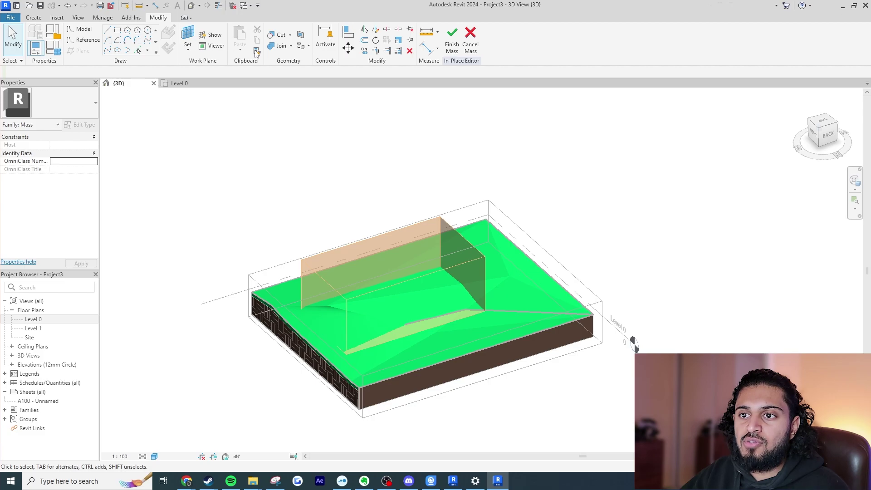
Cut the toposolid with the rectangular void form and finish the in-place mass.
click(277, 35)
click(532, 284)
click(478, 276)
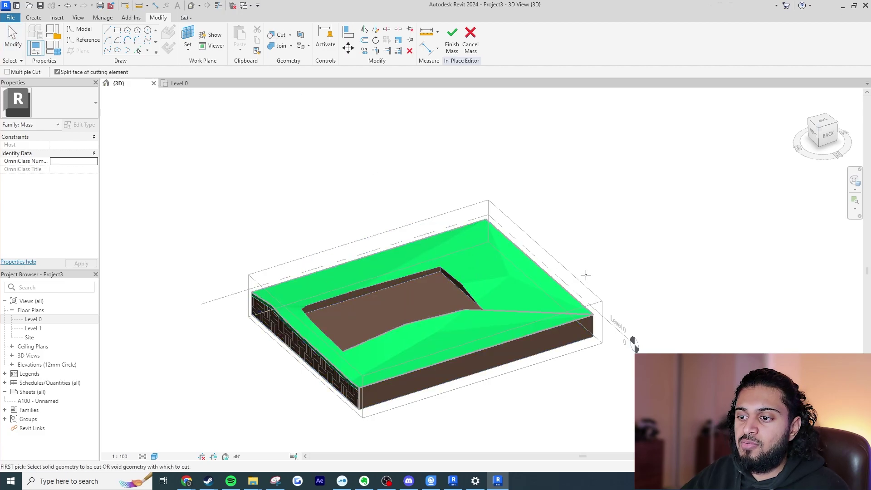
key(Escape)
click(462, 278)
shift+middle_drag(463, 277, 622, 200)
click(622, 200)
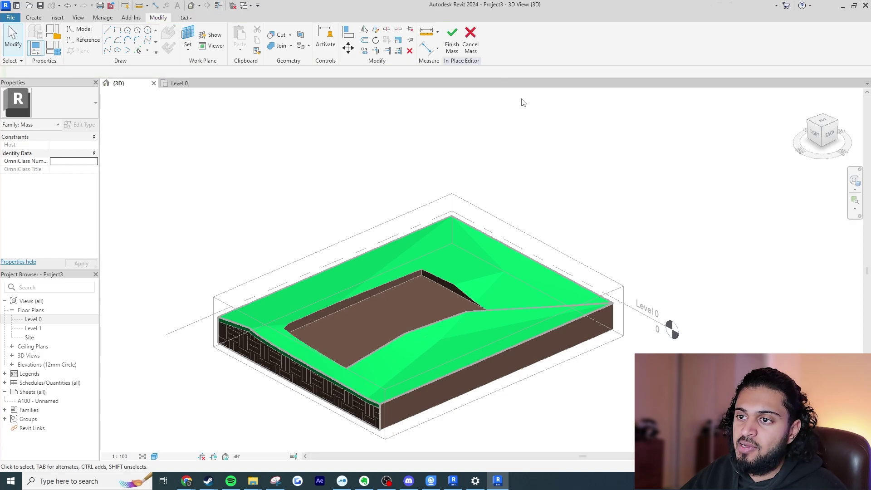
click(452, 38)
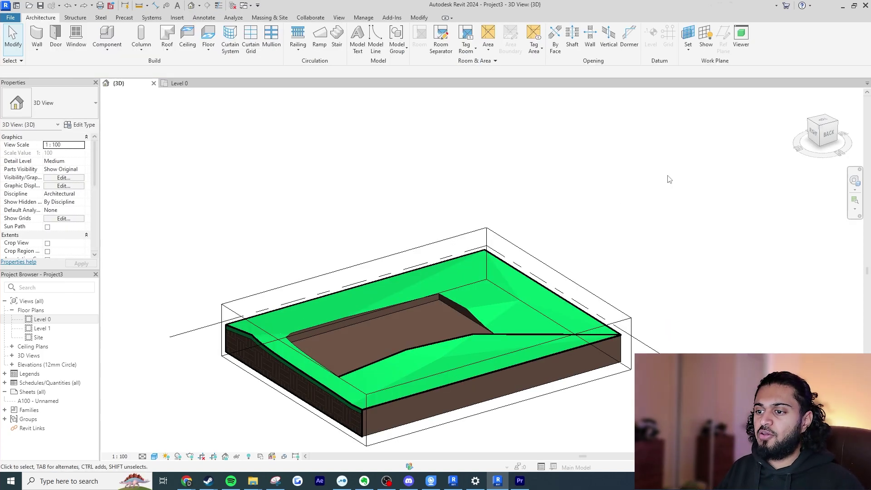